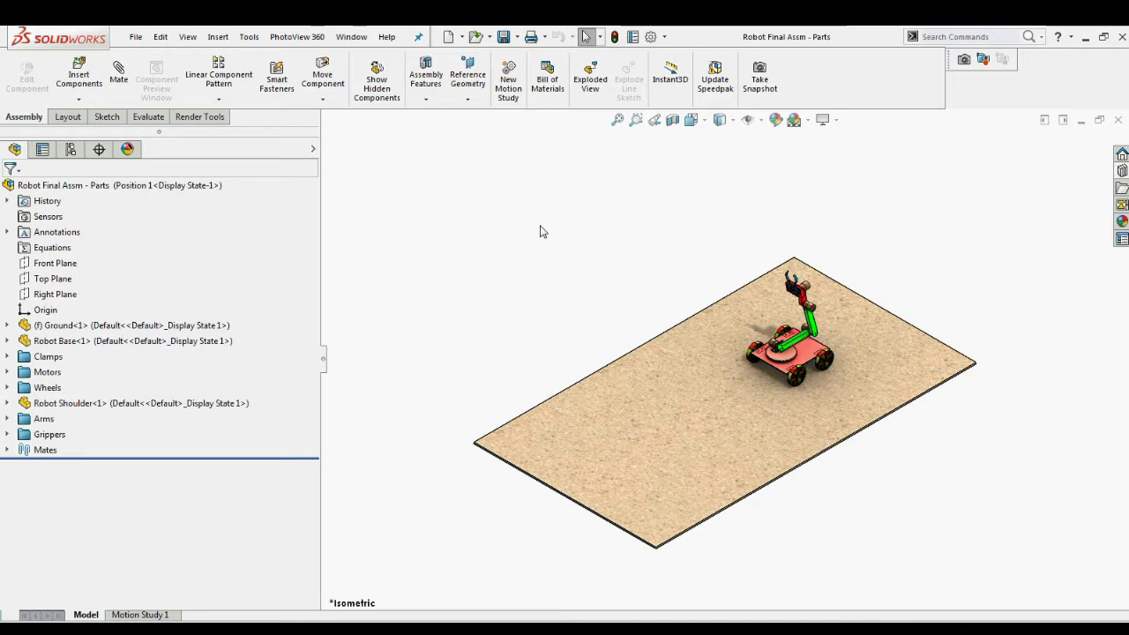
- Apply the saved 'zoom' view orientation for a close-up of the rover
click(114, 186)
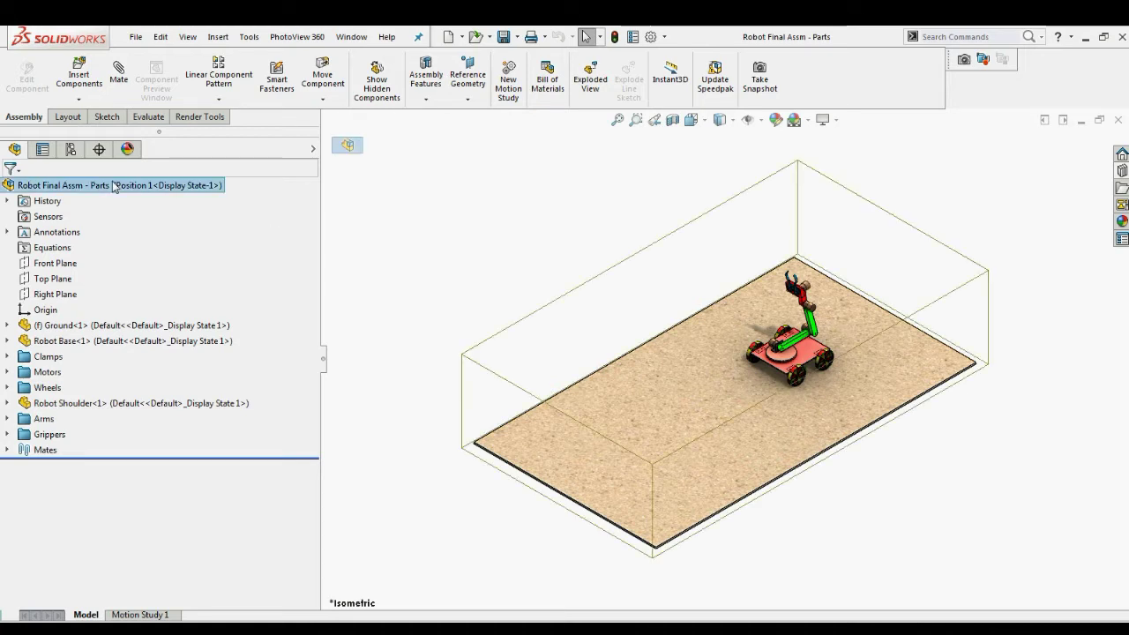
click(405, 229)
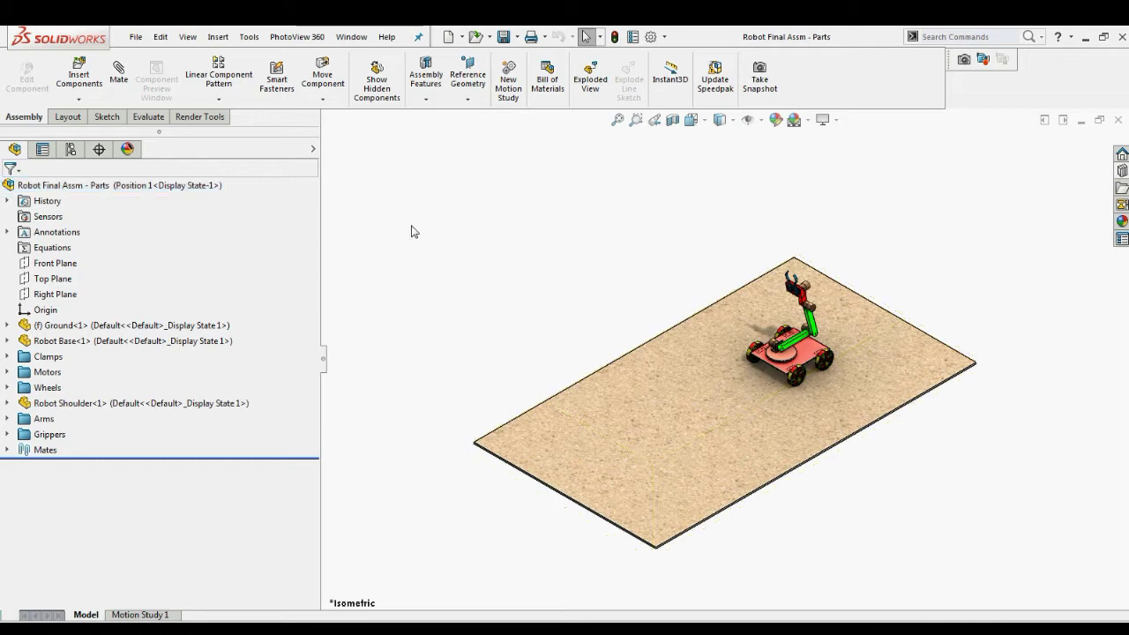
key(space)
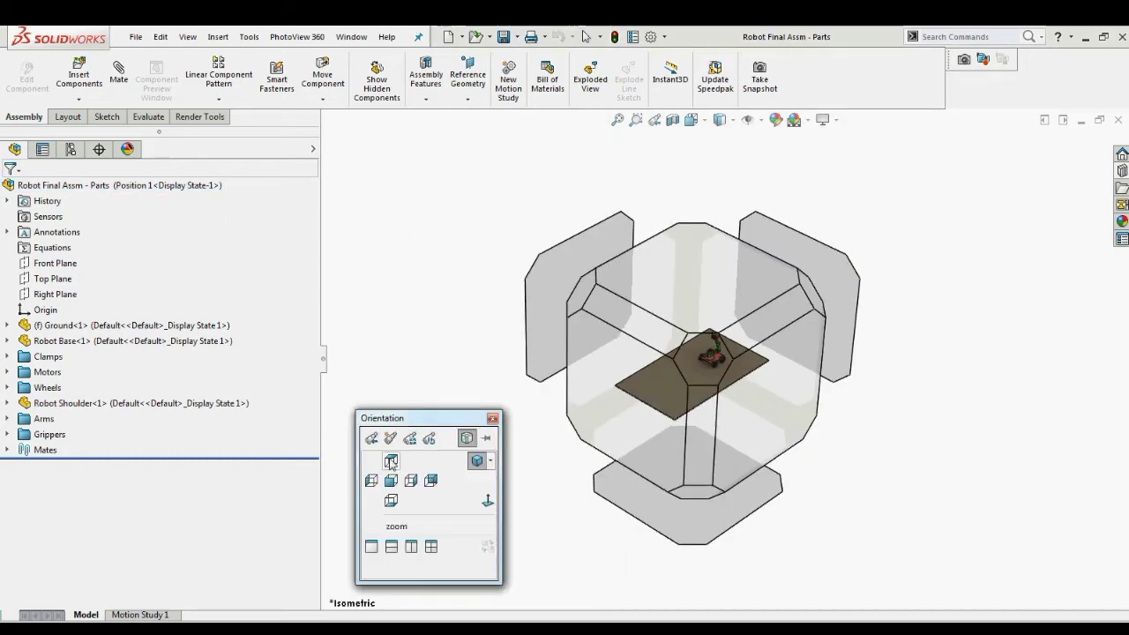
click(399, 527)
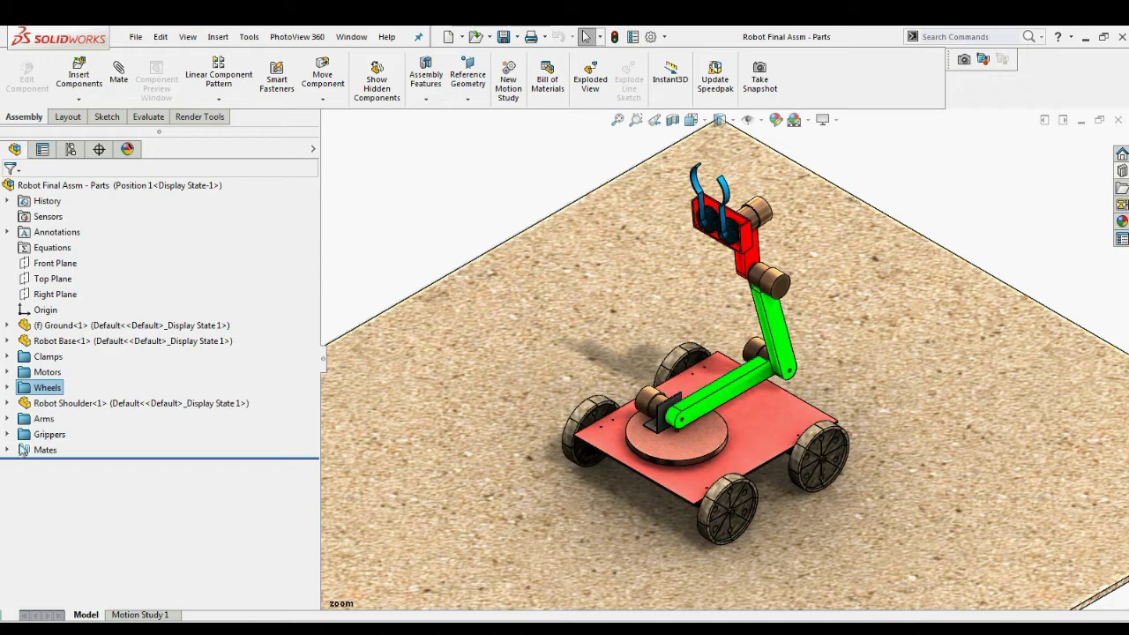
- Expand the Mates folder down to the LimitAngle and LimitDistance mates, then zoom to fit
click(11, 449)
scroll(197, 403, down, 8)
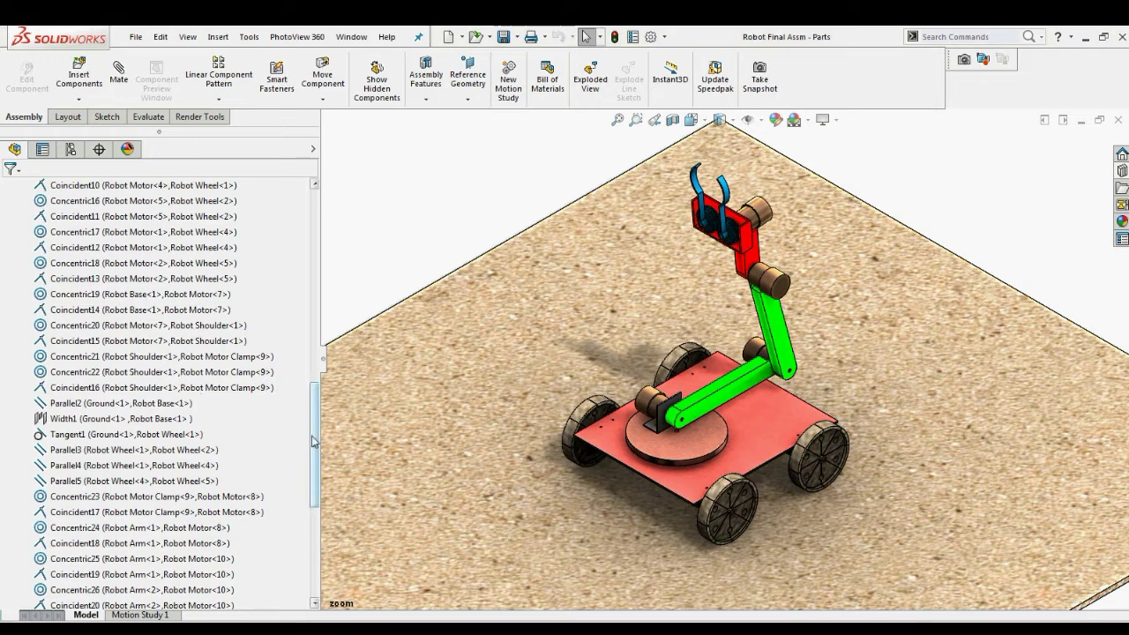
scroll(313, 454, down, 1)
drag(313, 454, 314, 563)
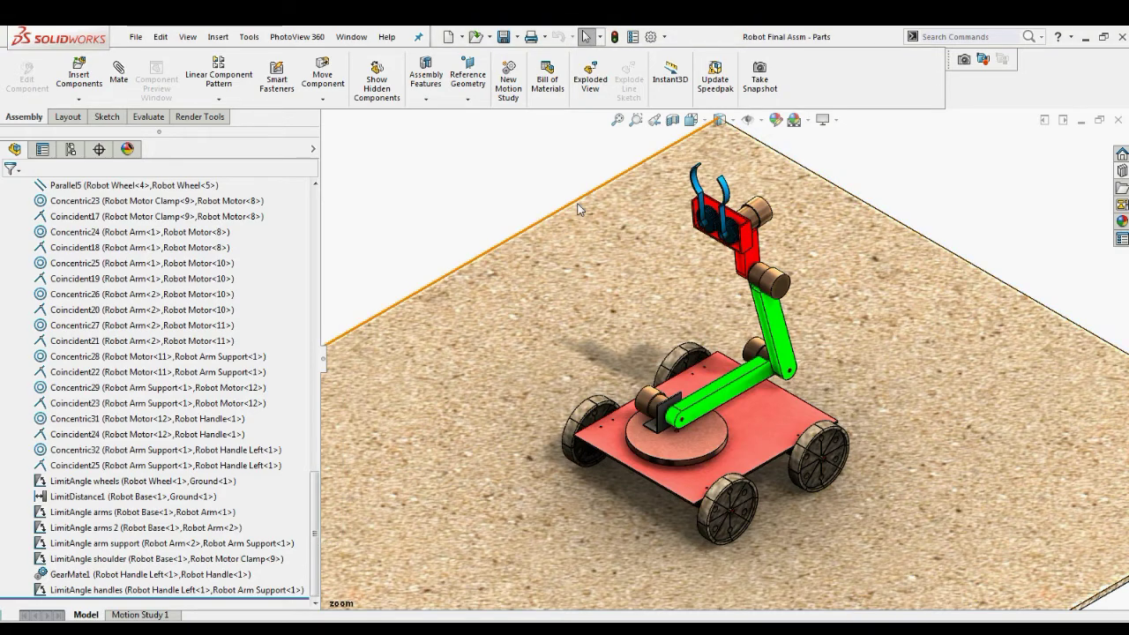
click(618, 124)
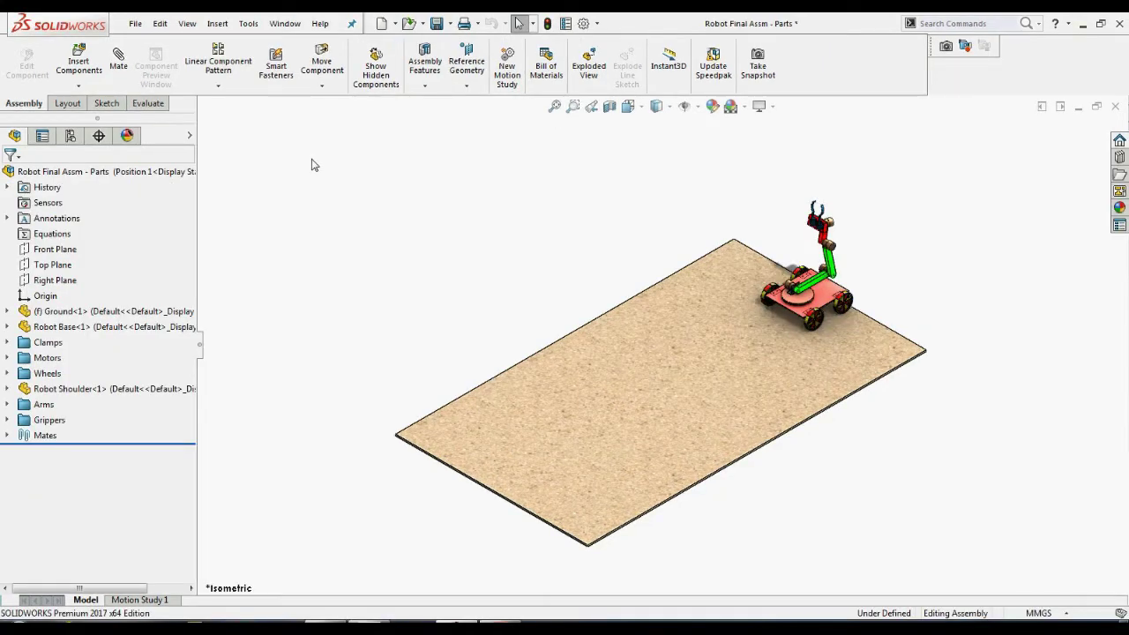
- Start a Mate Controller and load LimitDistance1, LimitAngle arms 2 and LimitAngle shoulder mates
click(217, 23)
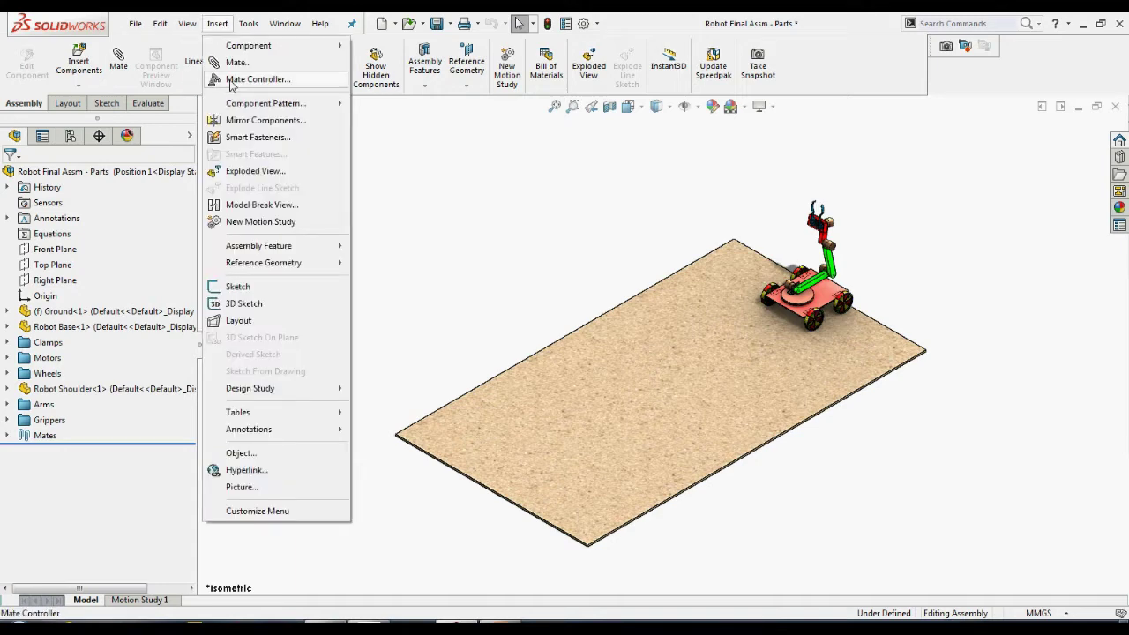
click(256, 79)
click(14, 221)
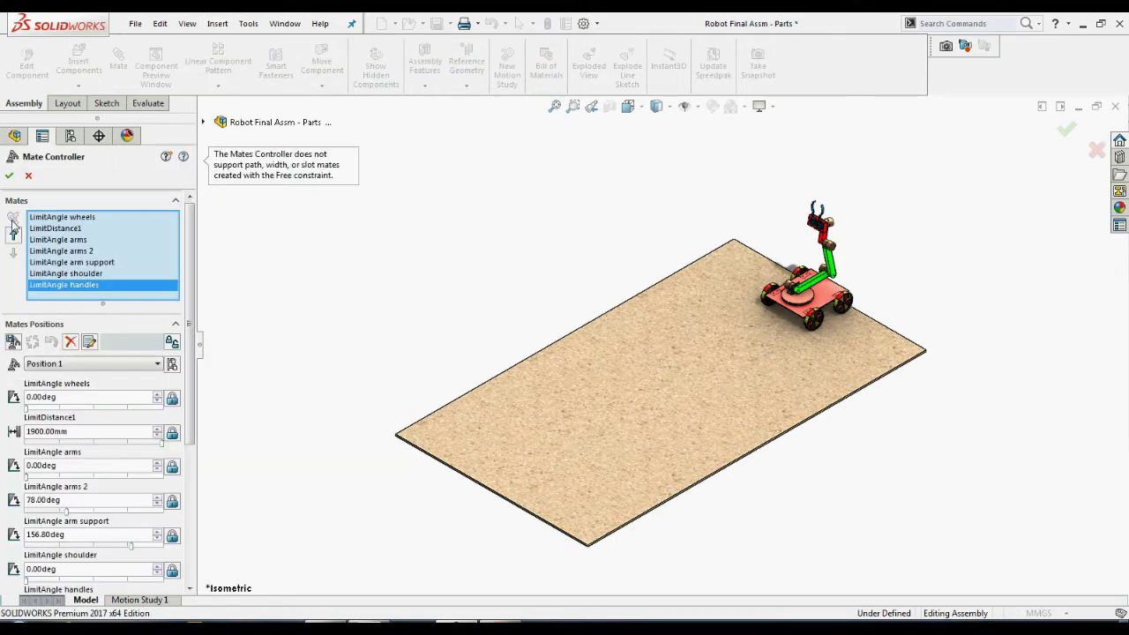
click(93, 229)
click(84, 250)
click(66, 274)
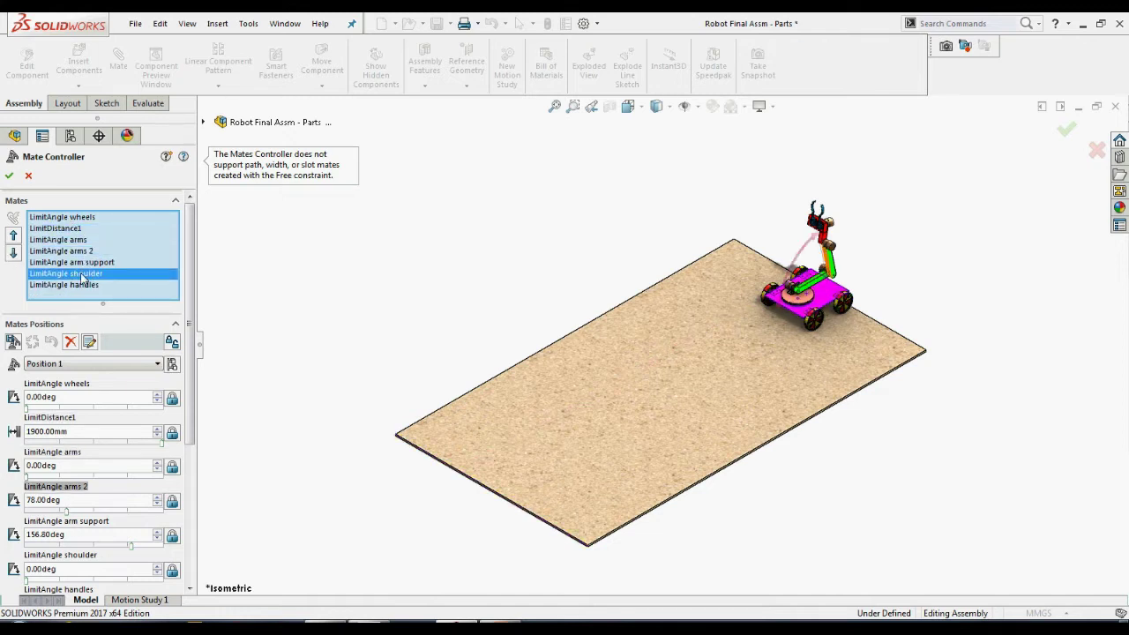
- Move LimitAngle shoulder up two places and back, keeping Position 1 as current
click(14, 235)
click(14, 235)
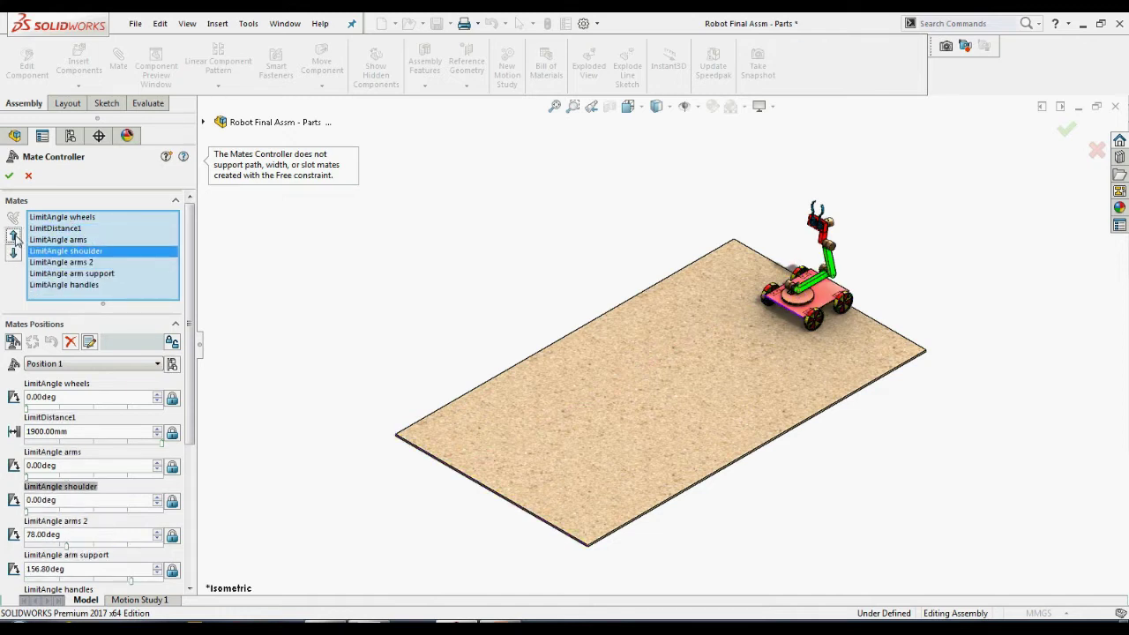
click(14, 253)
click(14, 253)
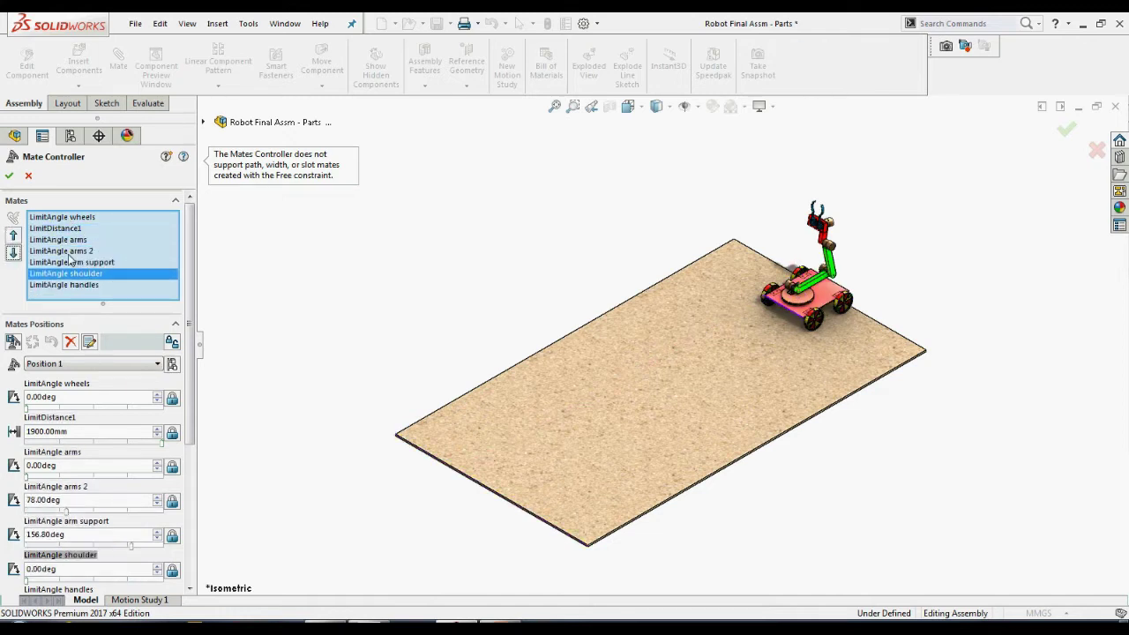
click(80, 364)
click(81, 367)
scroll(97, 339, down, 3)
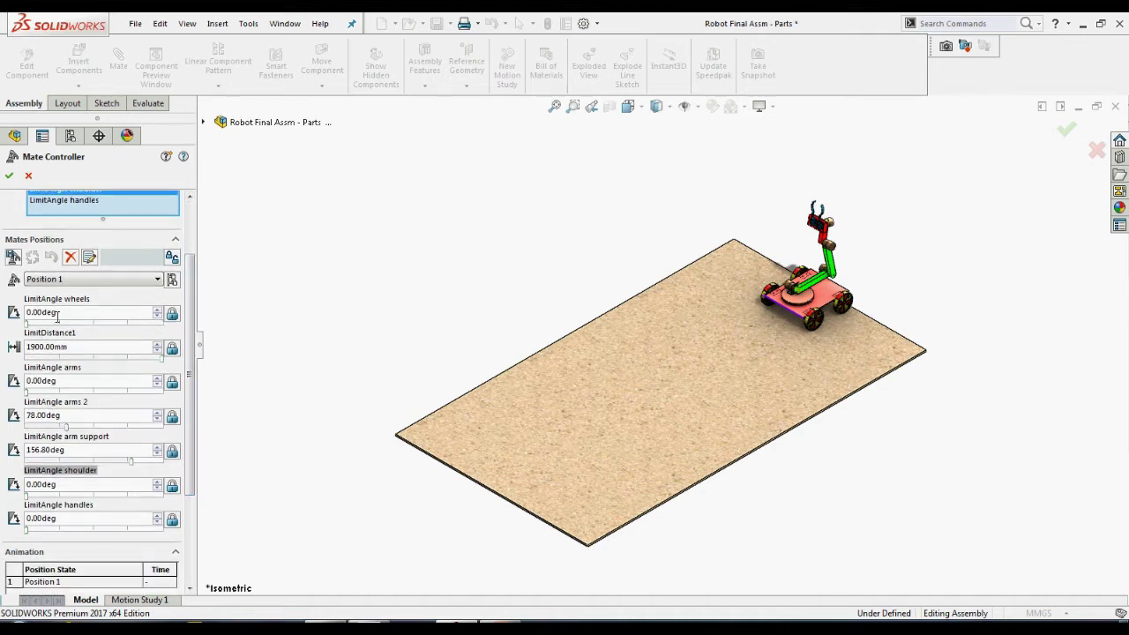
- Add Position 2 with the arms raised and the shoulder angle at 101.50deg
click(13, 257)
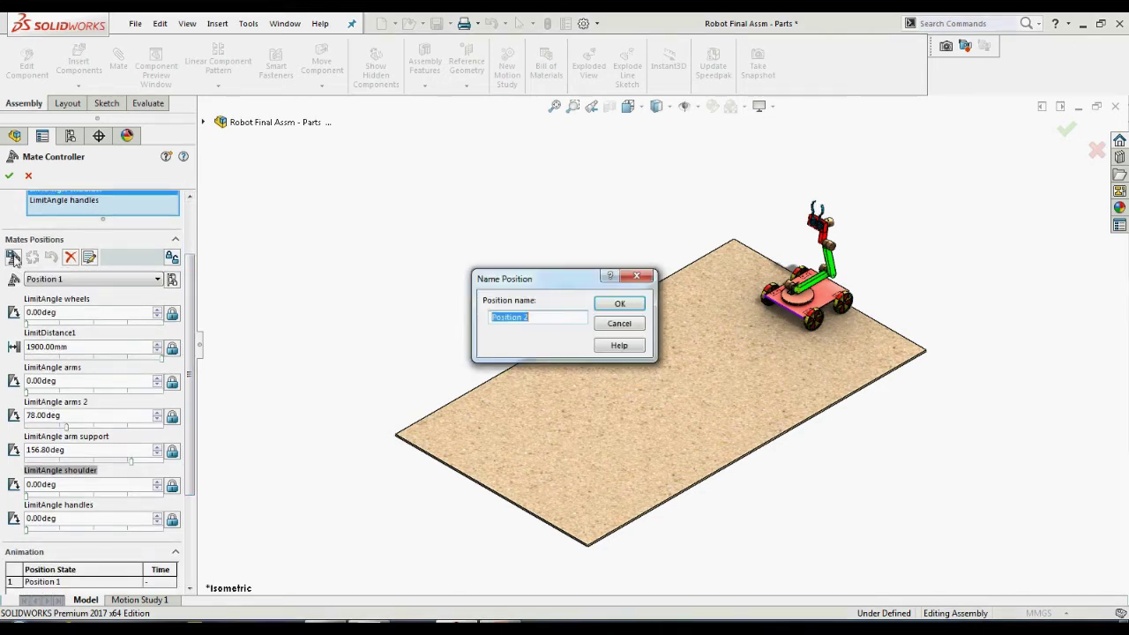
click(620, 305)
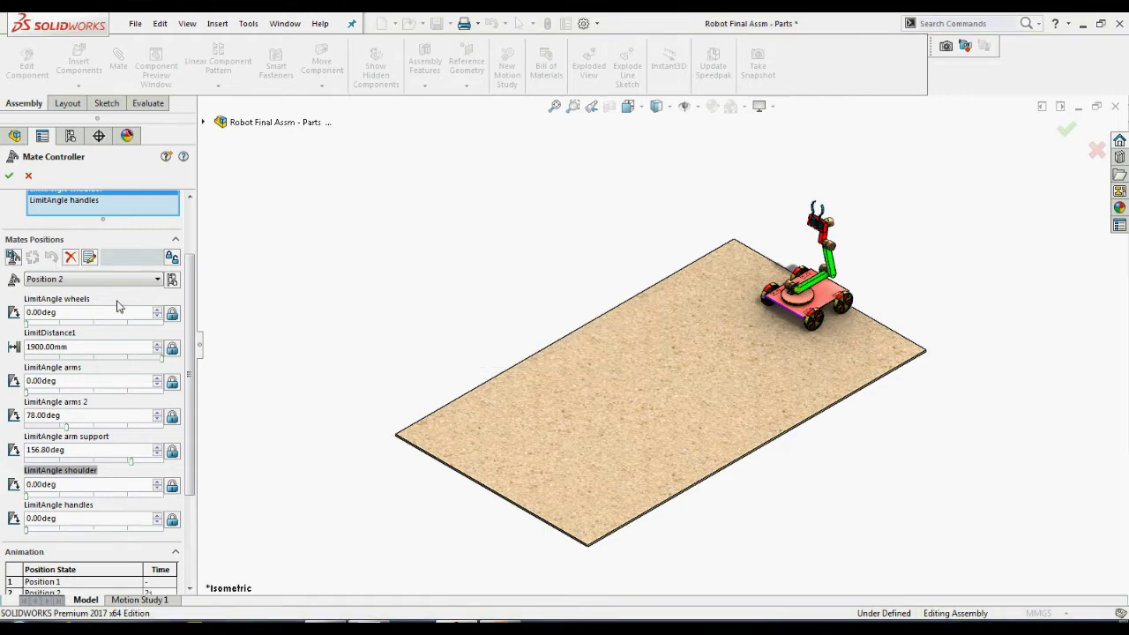
drag(29, 496, 93, 495)
drag(26, 390, 124, 396)
drag(55, 495, 71, 495)
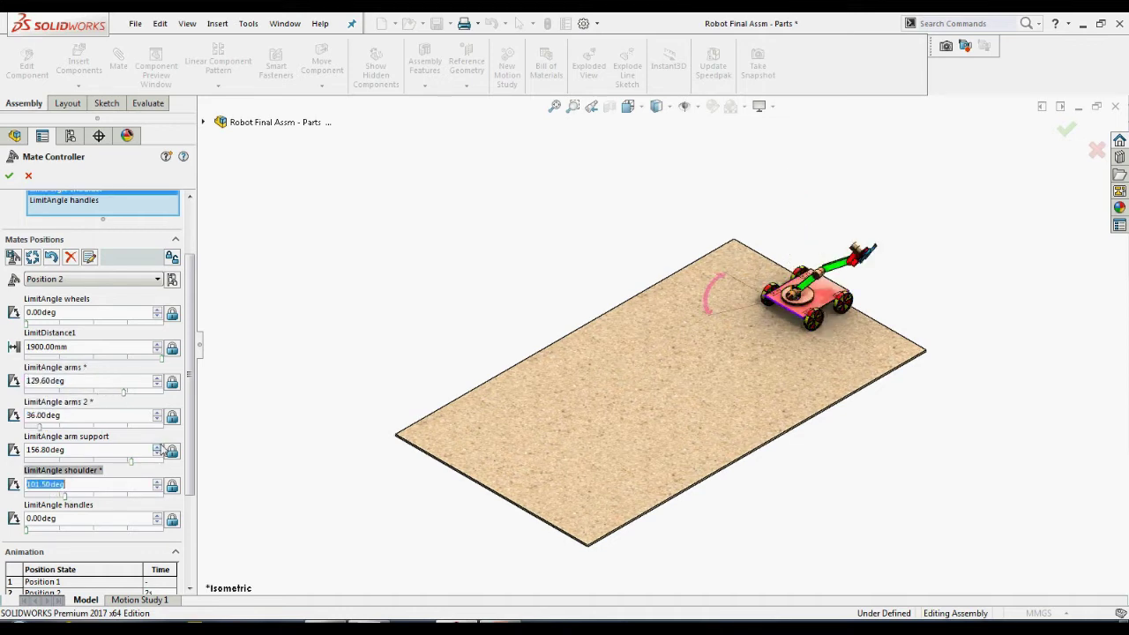
click(33, 259)
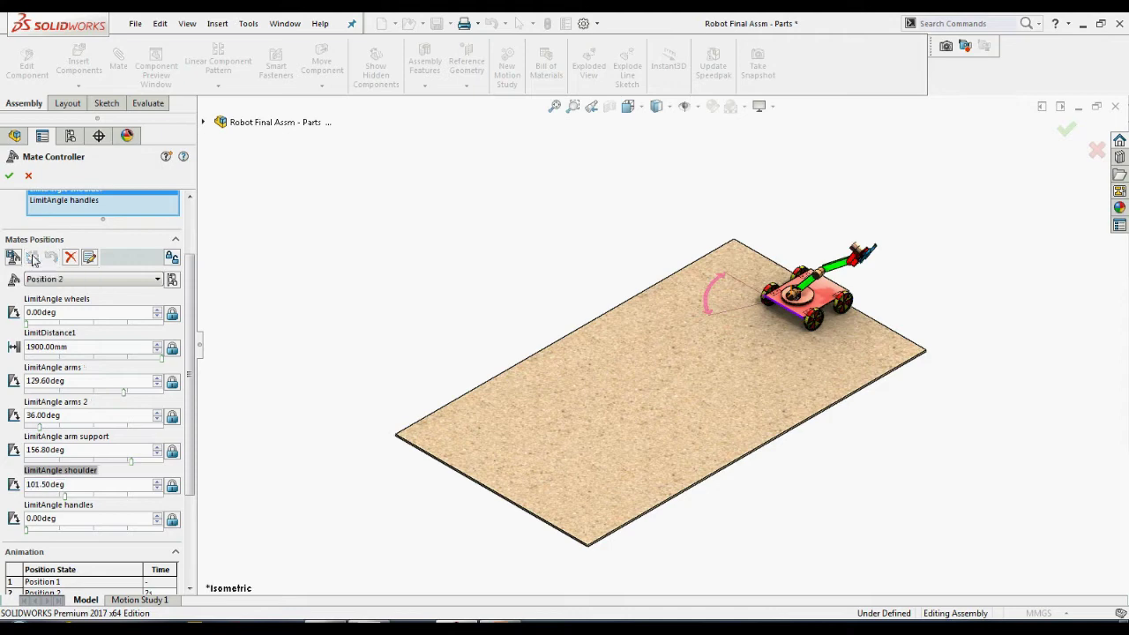
- Add Position 3: arm support 144.20deg, arms 2 65.40deg, rover at 1427.50mm
click(13, 257)
click(638, 302)
drag(130, 460, 102, 460)
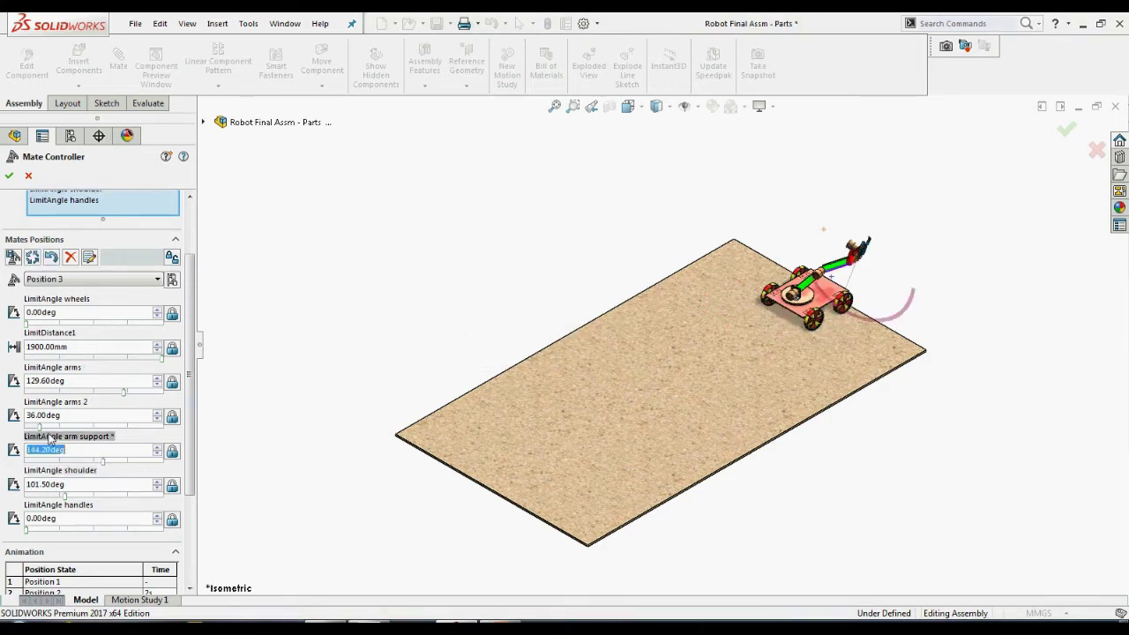
drag(40, 425, 59, 425)
drag(161, 357, 128, 358)
click(36, 257)
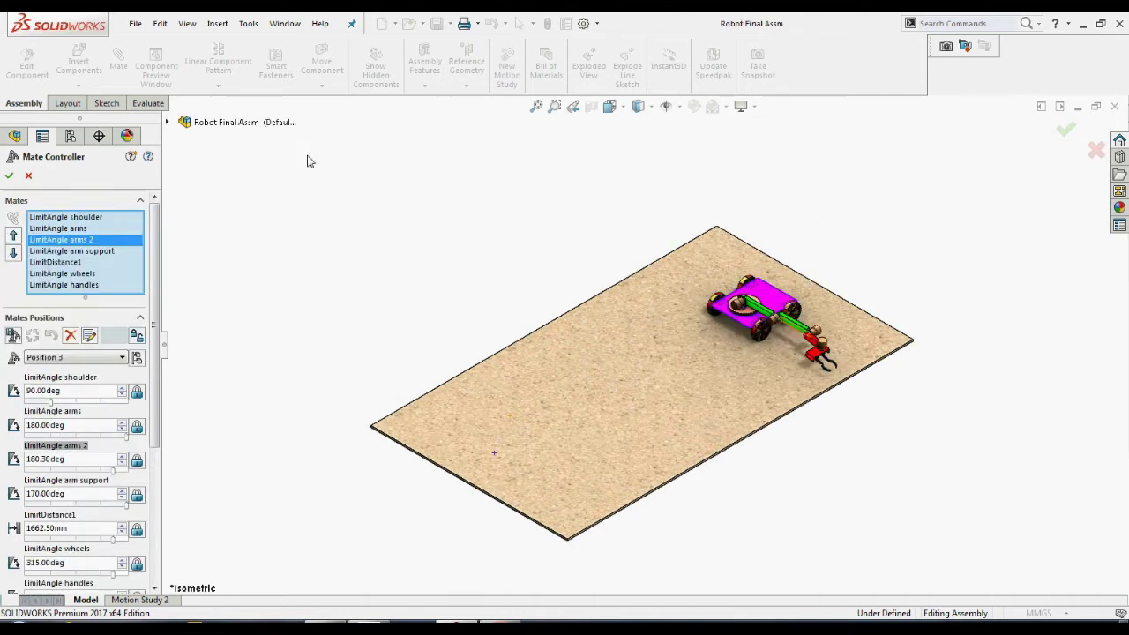
- Preview the rover at saved Positions 6, 7 and 12
click(96, 358)
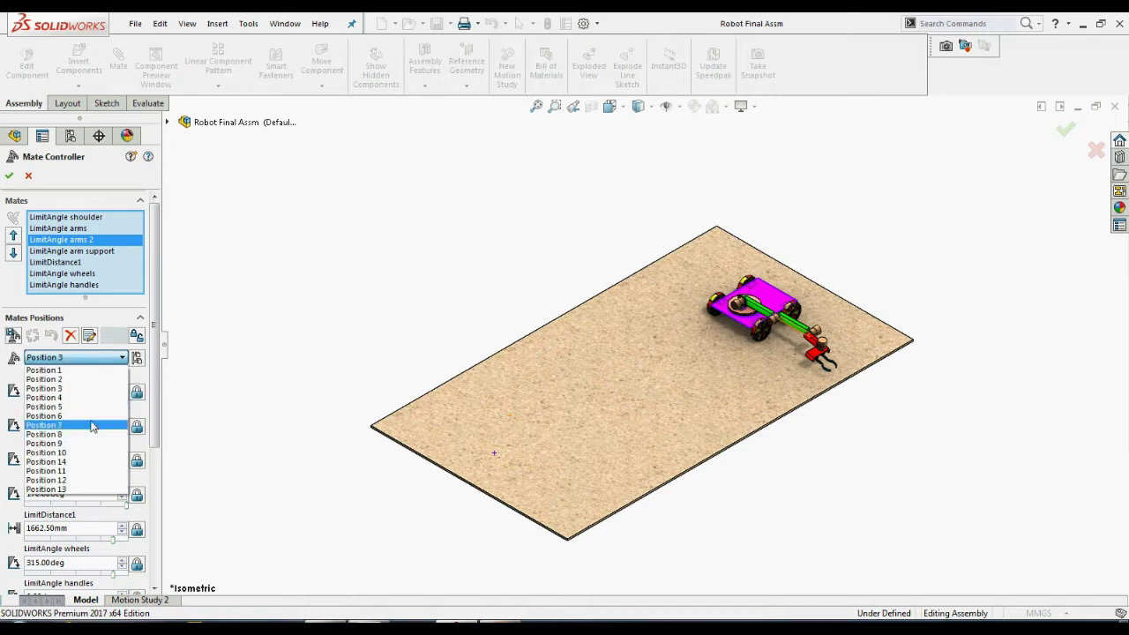
click(88, 416)
click(75, 357)
click(67, 426)
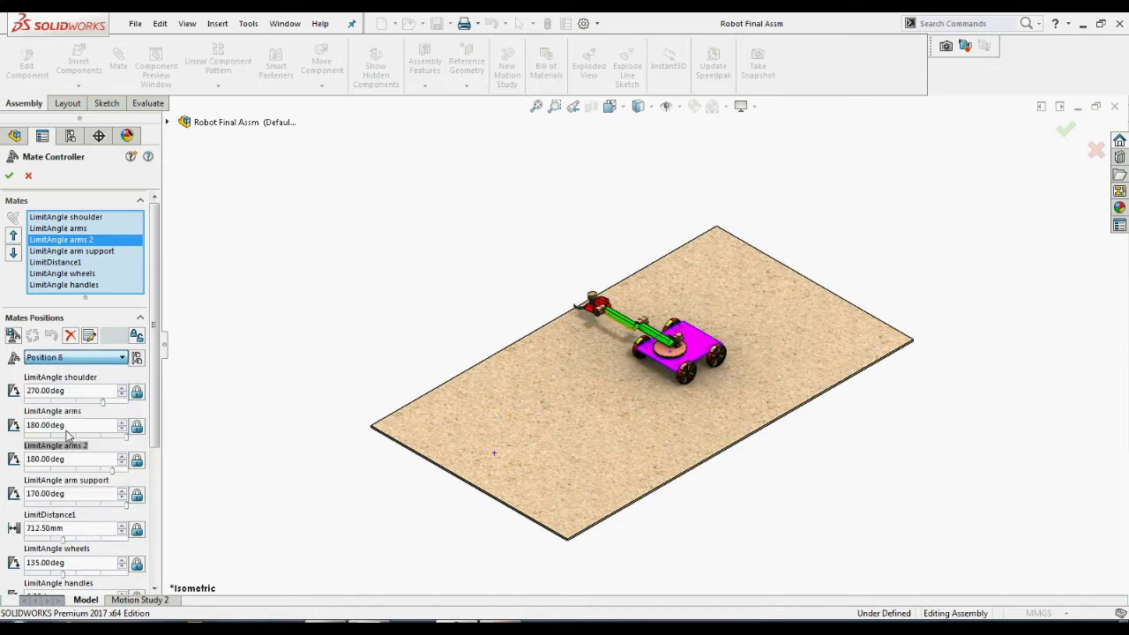
click(75, 358)
click(70, 480)
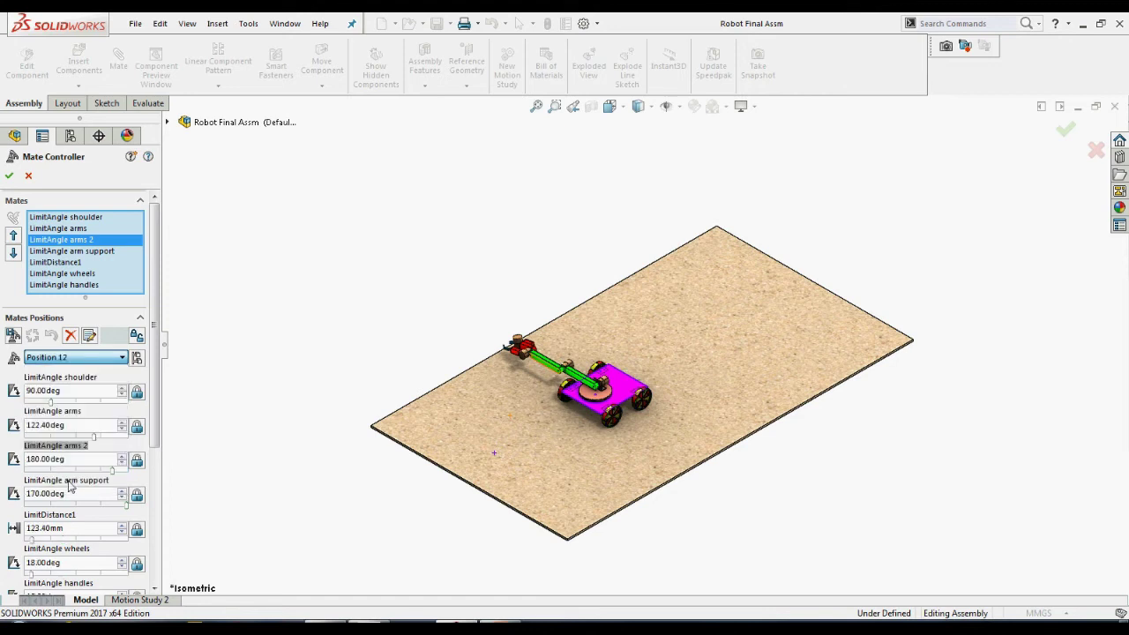
- Set LimitAngle arms to 90° at Position 4 and arms 2 to 157.5° at Position 9
click(58, 358)
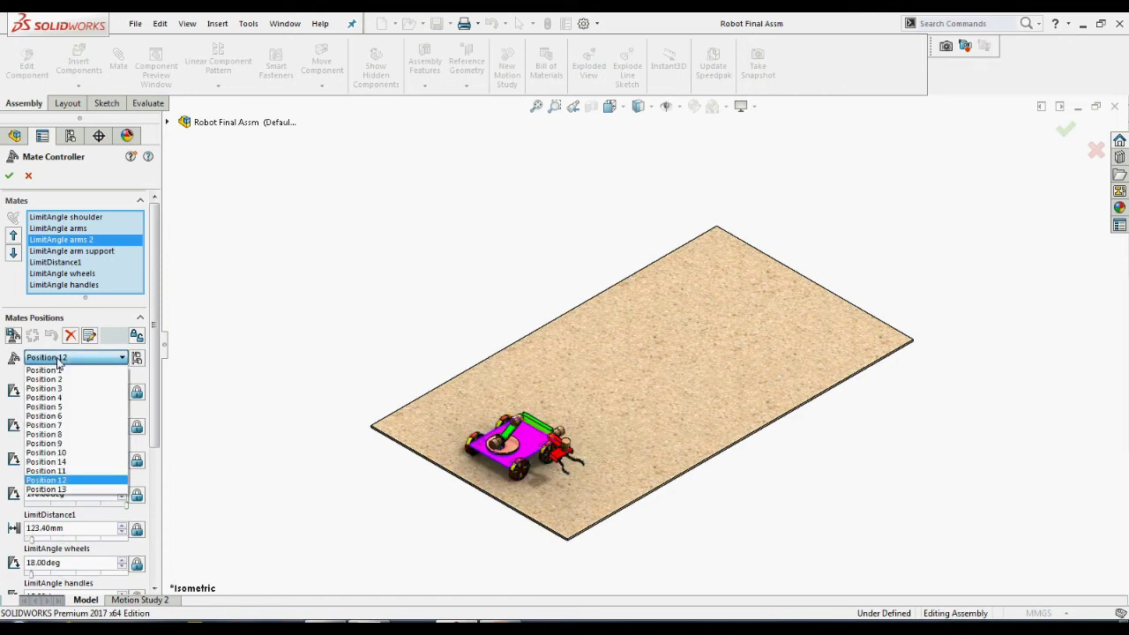
click(59, 401)
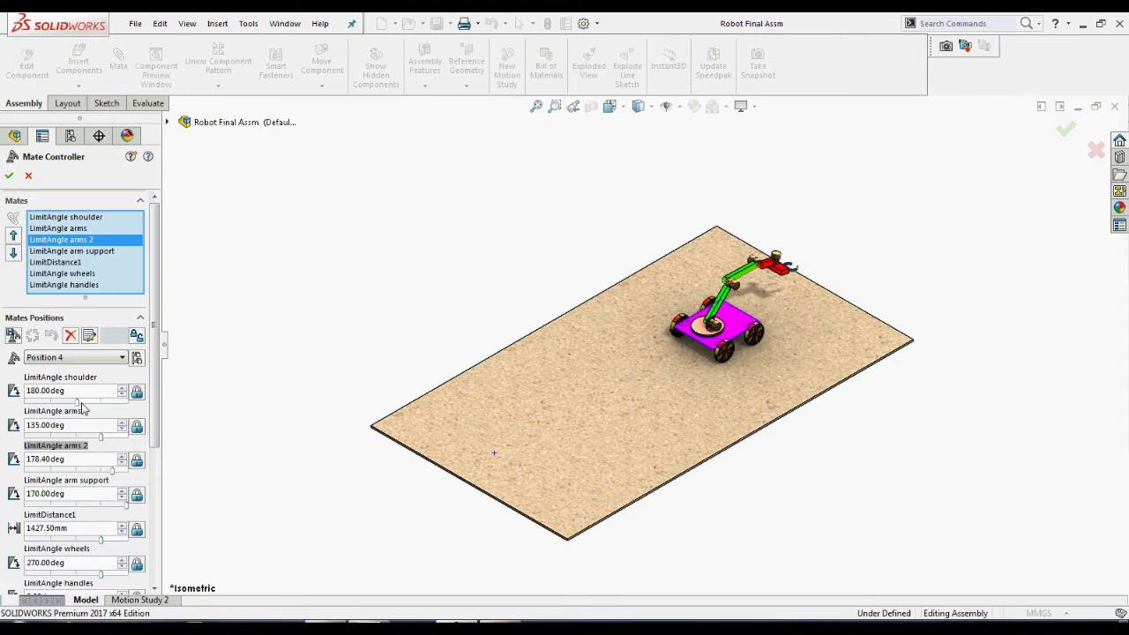
click(77, 435)
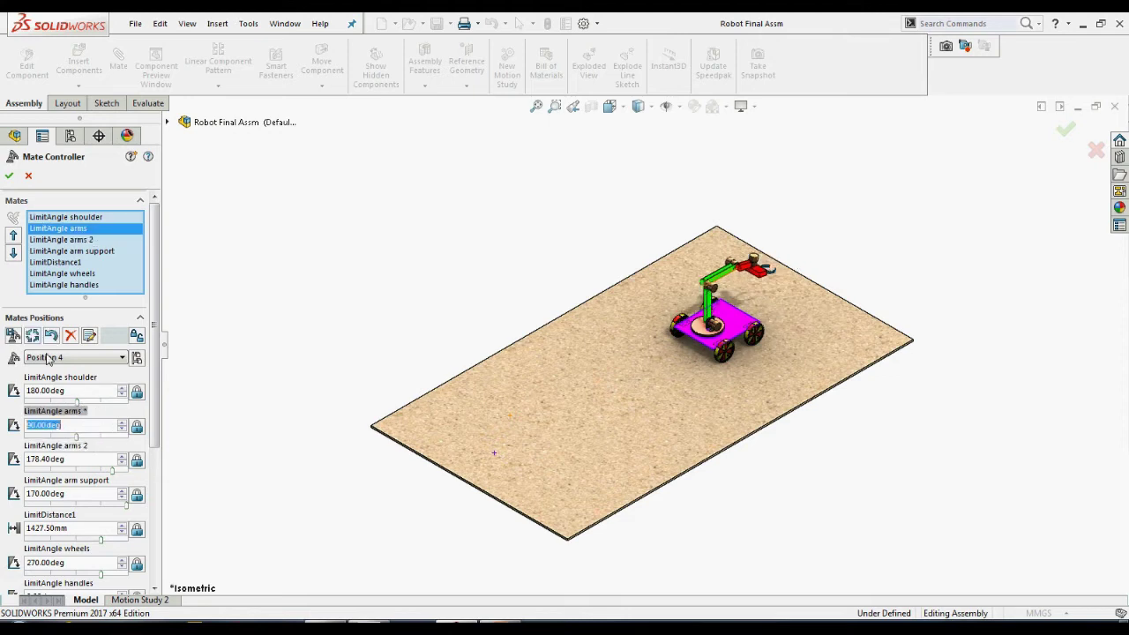
click(60, 362)
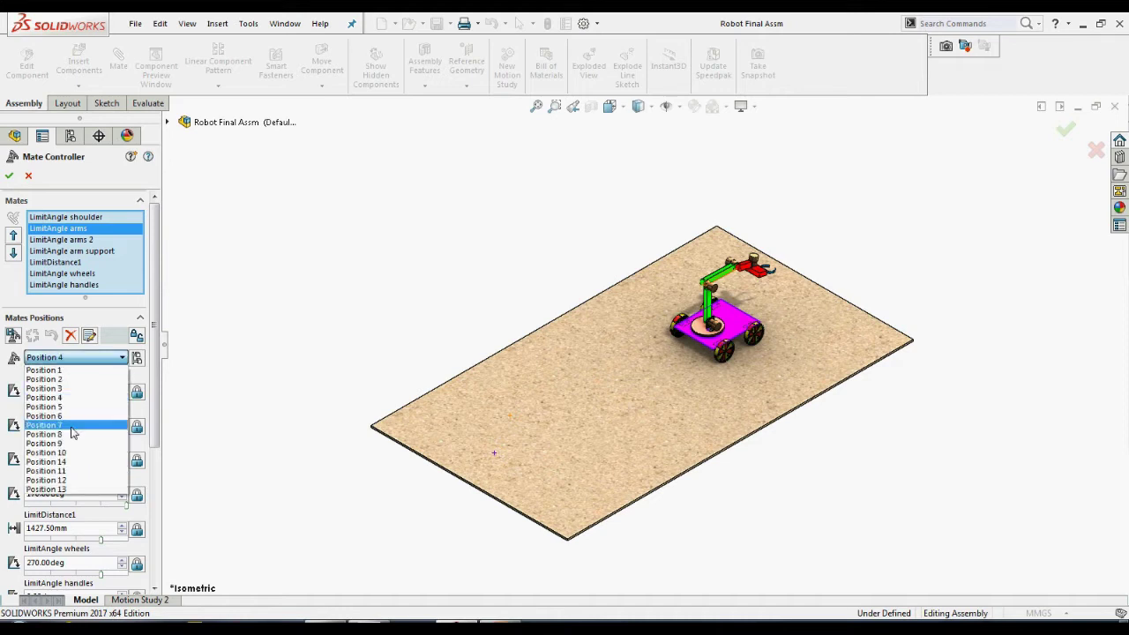
click(70, 441)
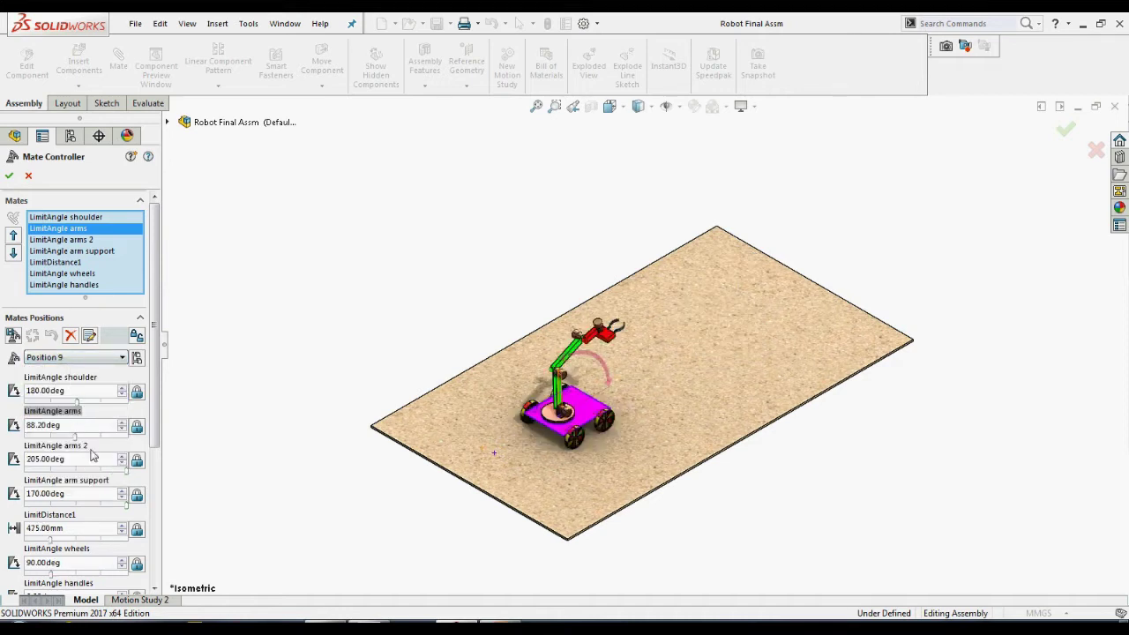
click(100, 470)
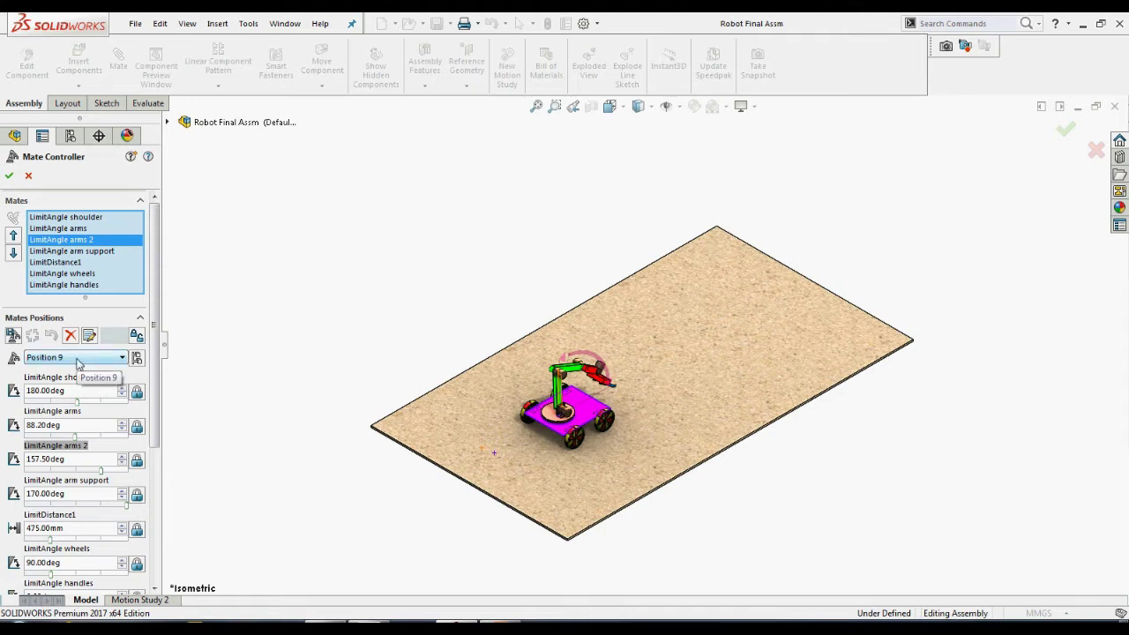
- Delete the unwanted Position 14 and confirm
click(78, 360)
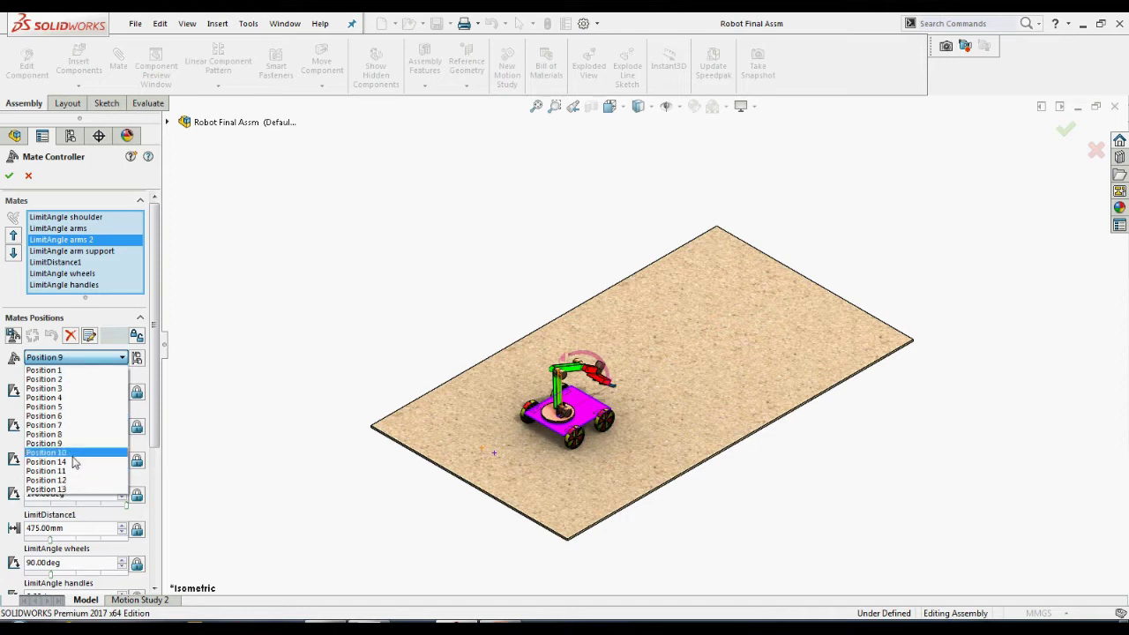
click(74, 462)
click(70, 336)
click(611, 327)
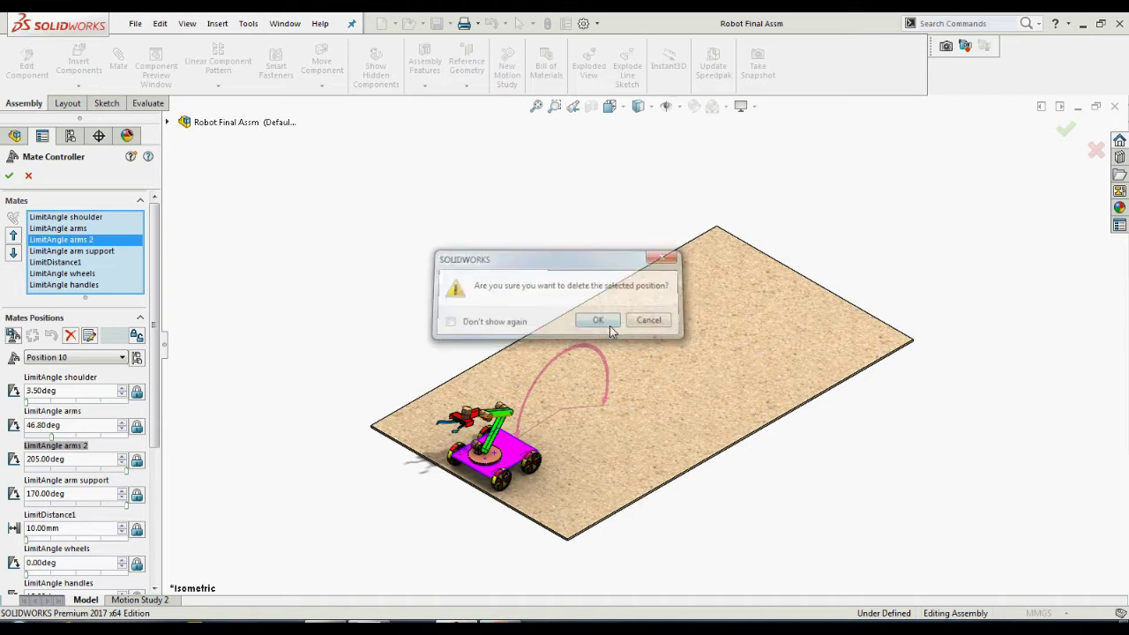
- In Re-order Positions, move Position 13 up three places and back down to the end
click(89, 336)
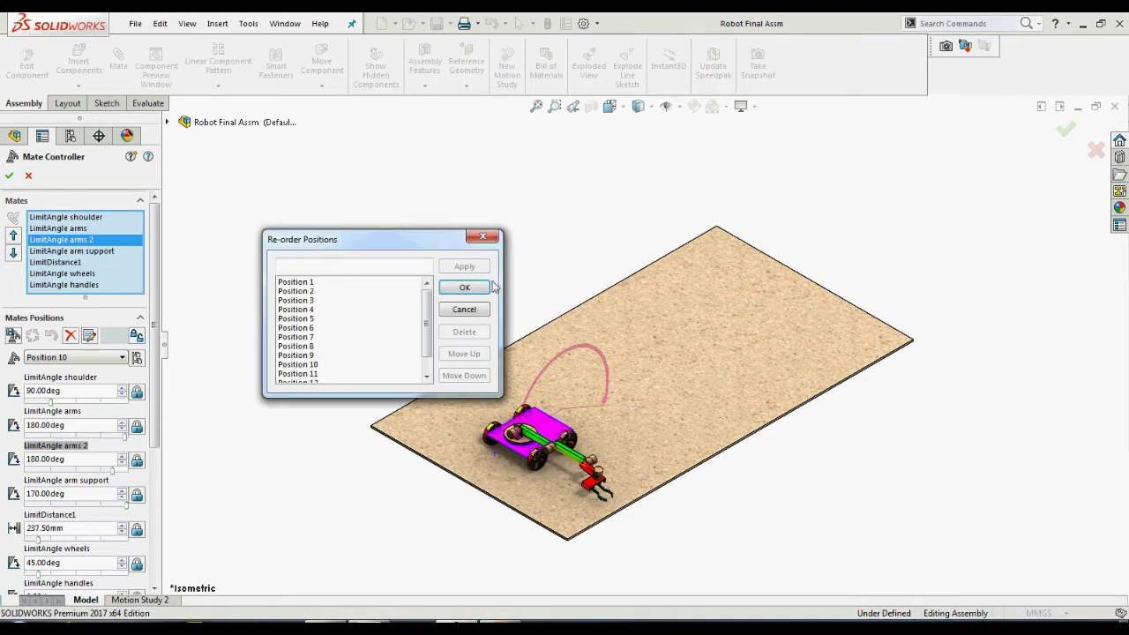
drag(427, 317, 426, 326)
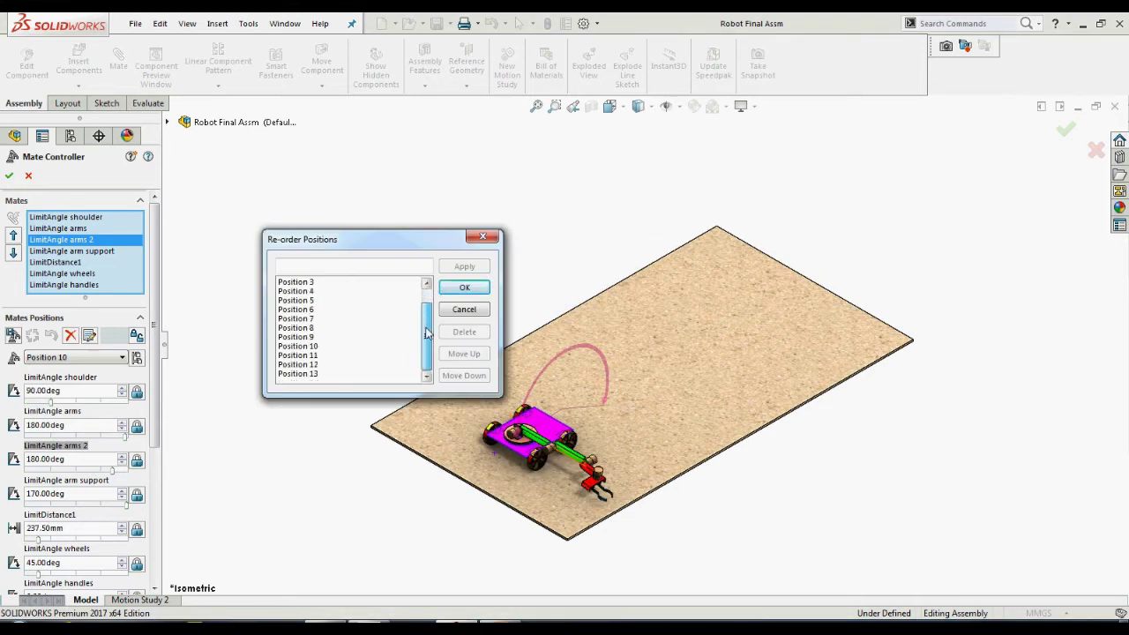
click(309, 374)
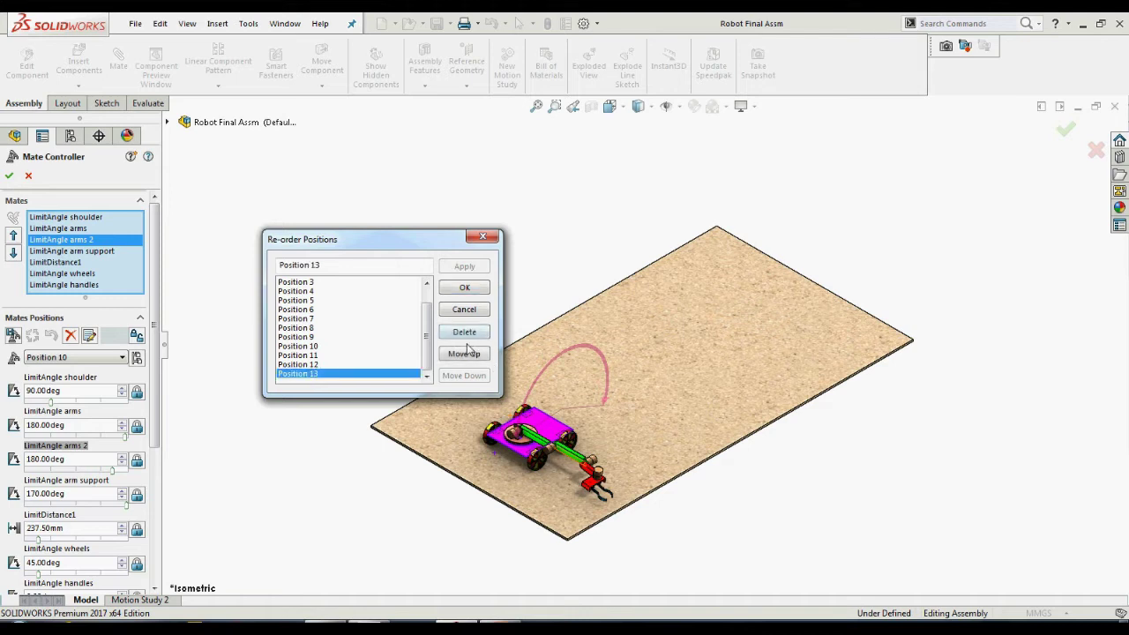
click(464, 353)
click(464, 353)
click(464, 353)
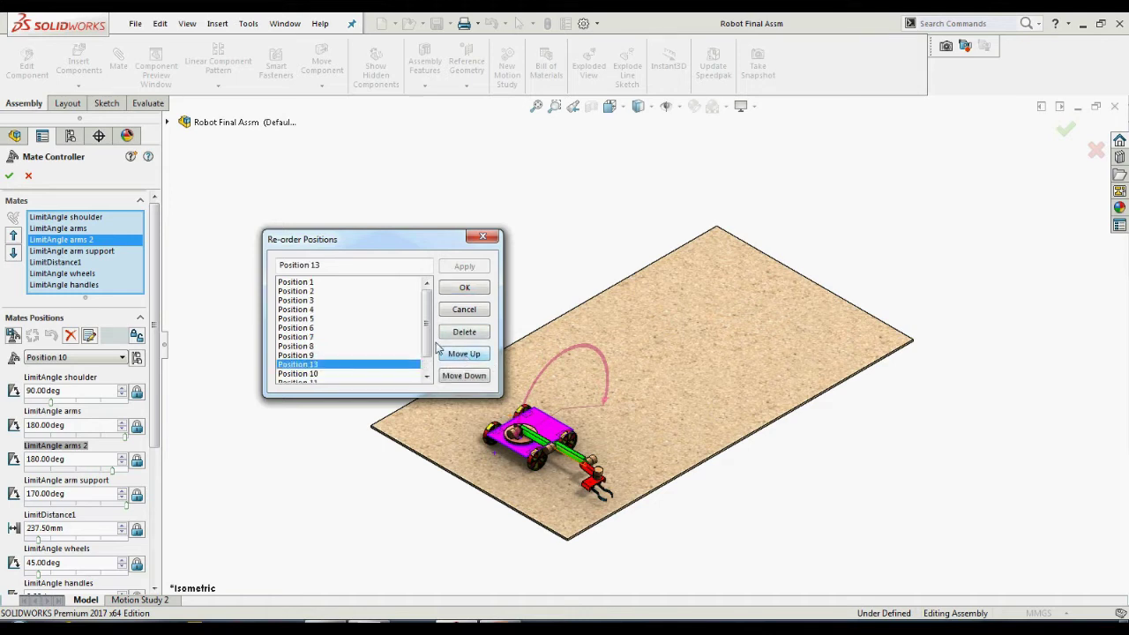
click(462, 352)
click(467, 375)
click(468, 376)
click(468, 377)
click(468, 376)
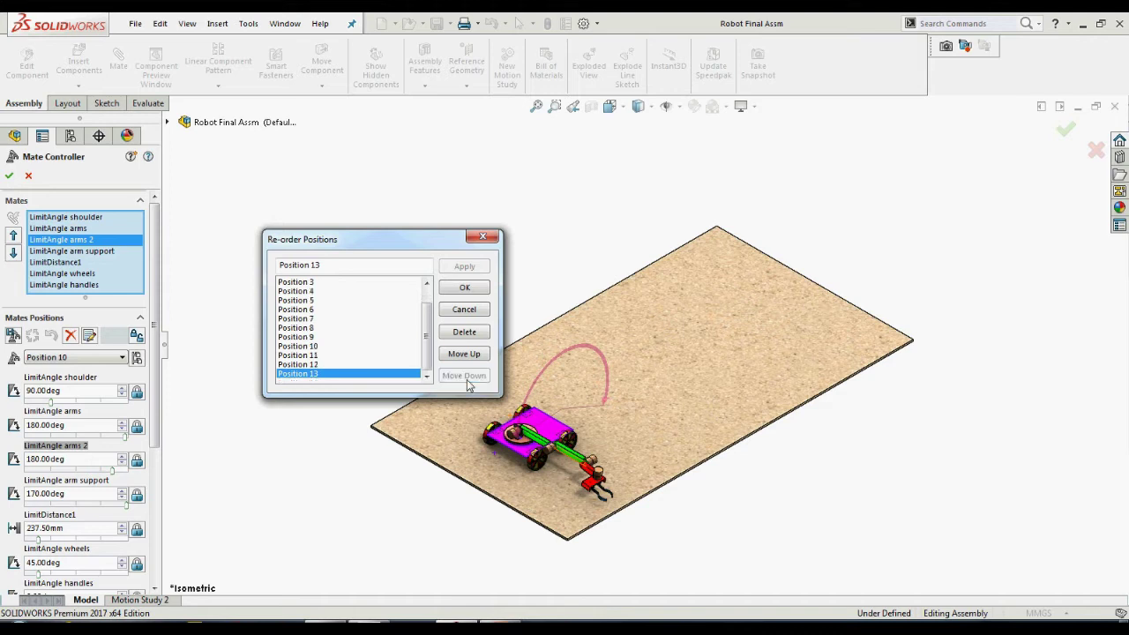
- Rename Position 13 to 'Position end', apply, and close the re-order window
click(300, 309)
drag(317, 264, 275, 265)
click(313, 264)
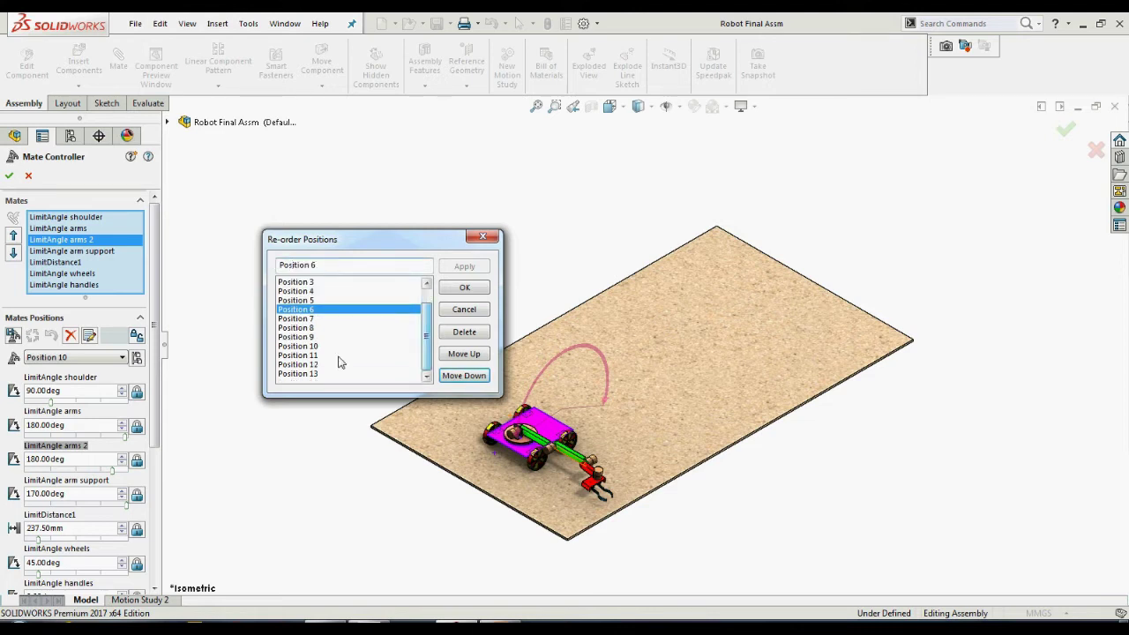
click(341, 364)
click(426, 377)
click(426, 377)
click(348, 374)
drag(319, 269, 279, 265)
click(349, 264)
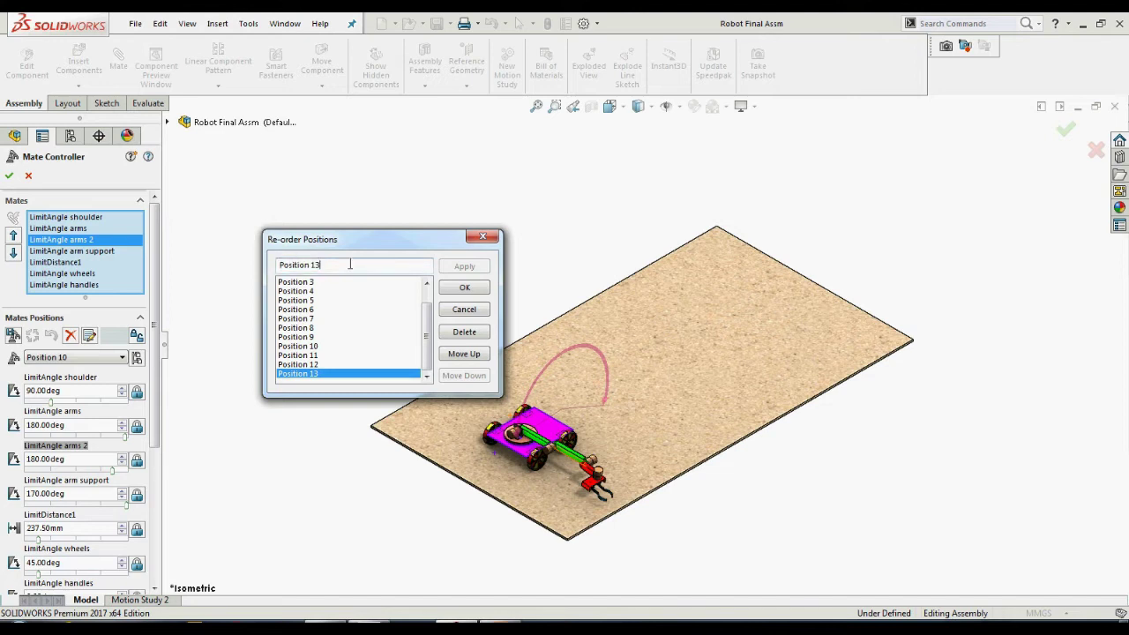
key(BackSpace)
key(BackSpace)
click(448, 270)
click(461, 289)
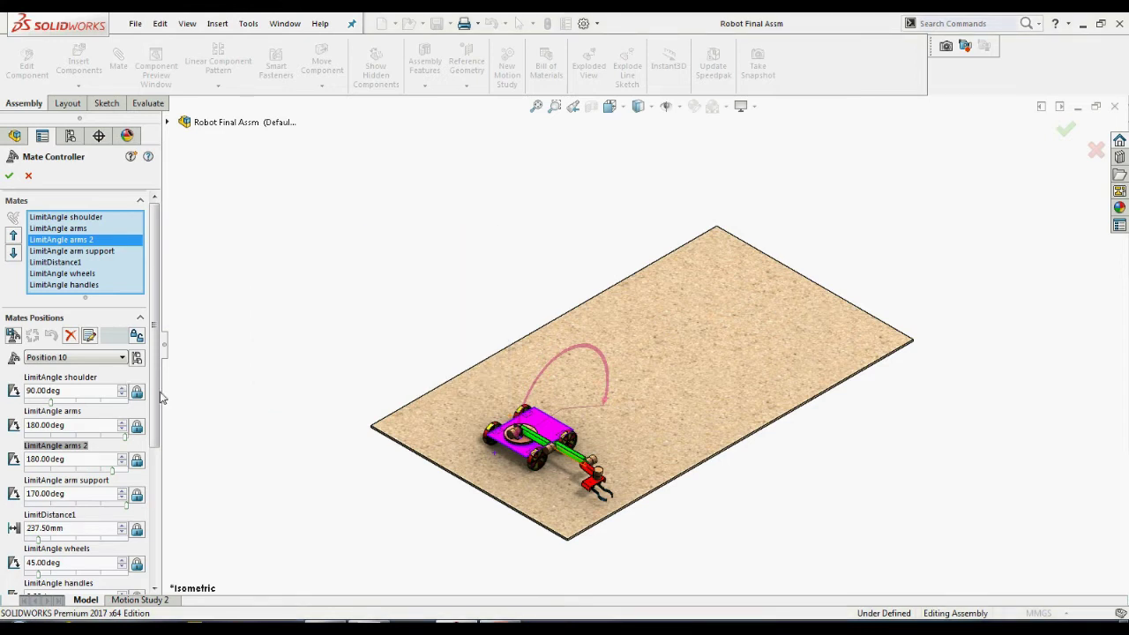
- Review the 2s durations per position and calculate the 24s All Positions animation
scroll(53, 423, down, 5)
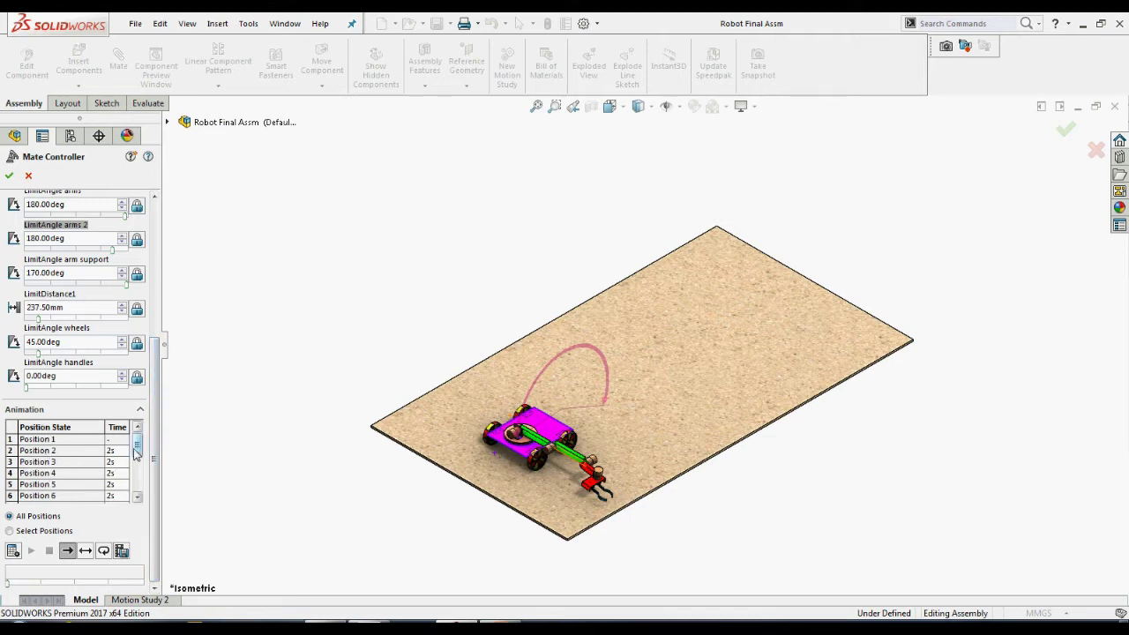
drag(137, 452, 137, 487)
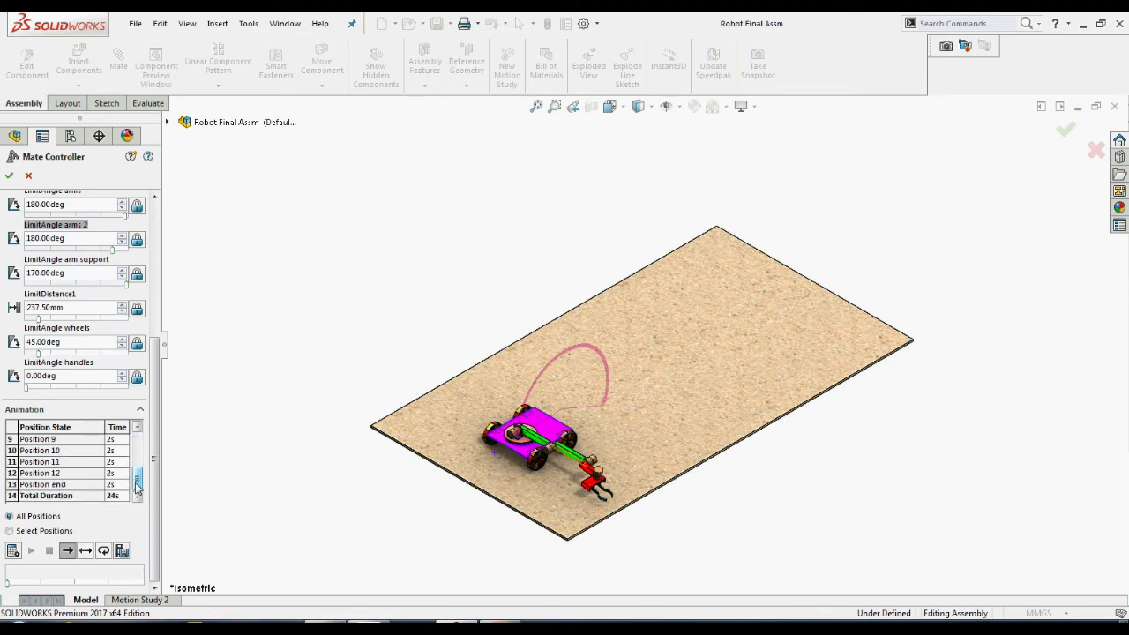
click(122, 460)
double_click(121, 451)
click(14, 551)
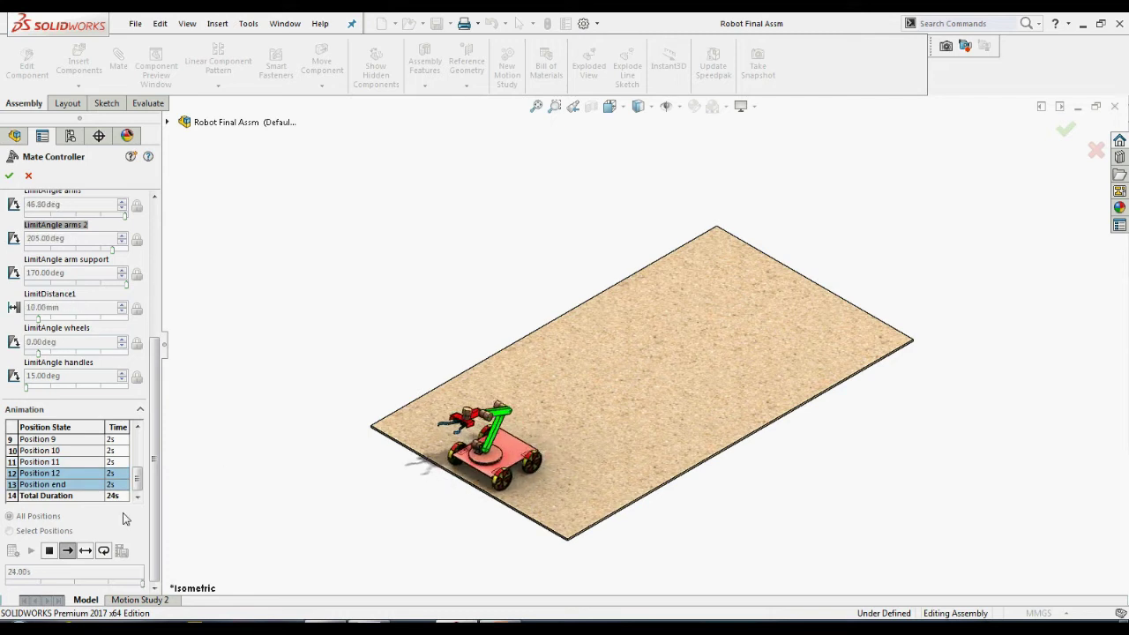
- Calculate a Position 3 to Position 5 preview ending at 8.00s, then restore All Positions
click(11, 530)
scroll(154, 538, down, 2)
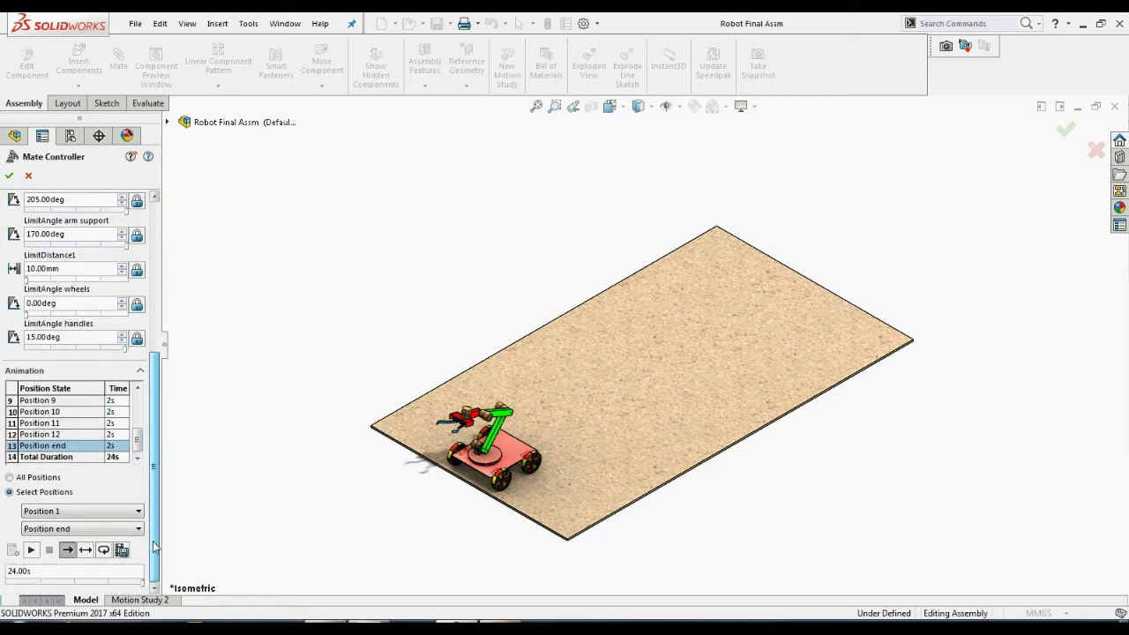
click(76, 511)
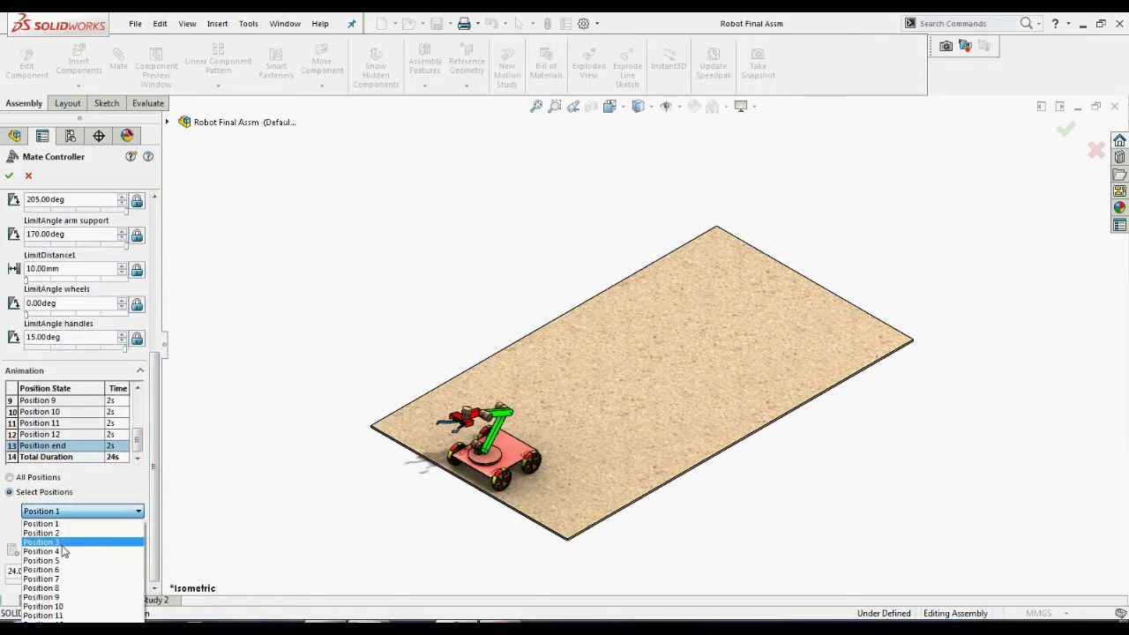
click(62, 542)
click(80, 529)
click(70, 446)
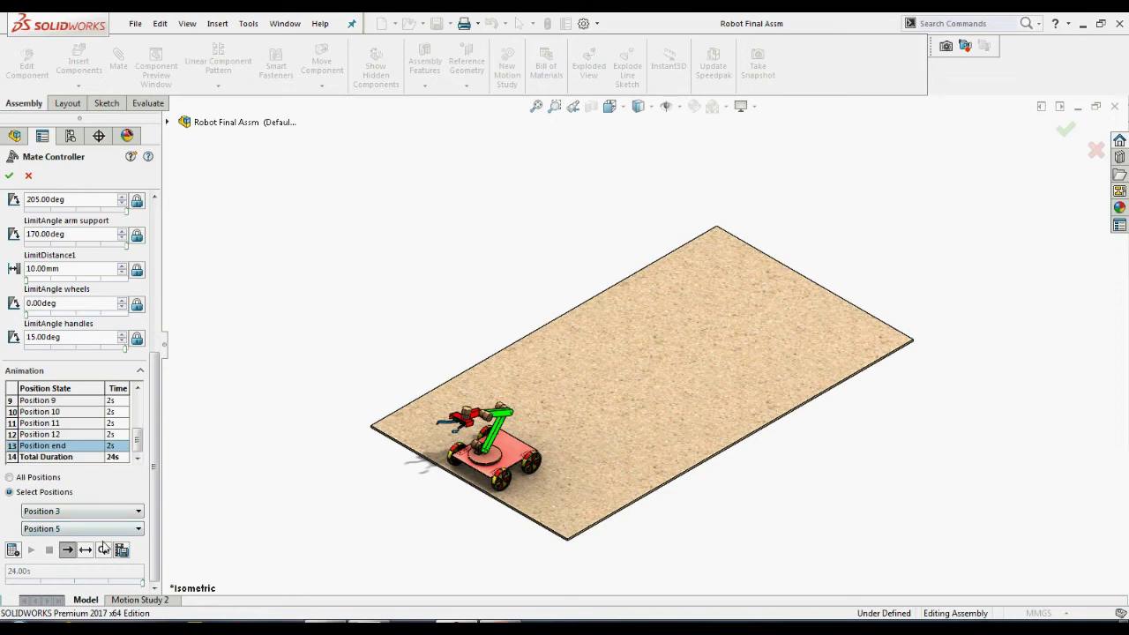
click(103, 547)
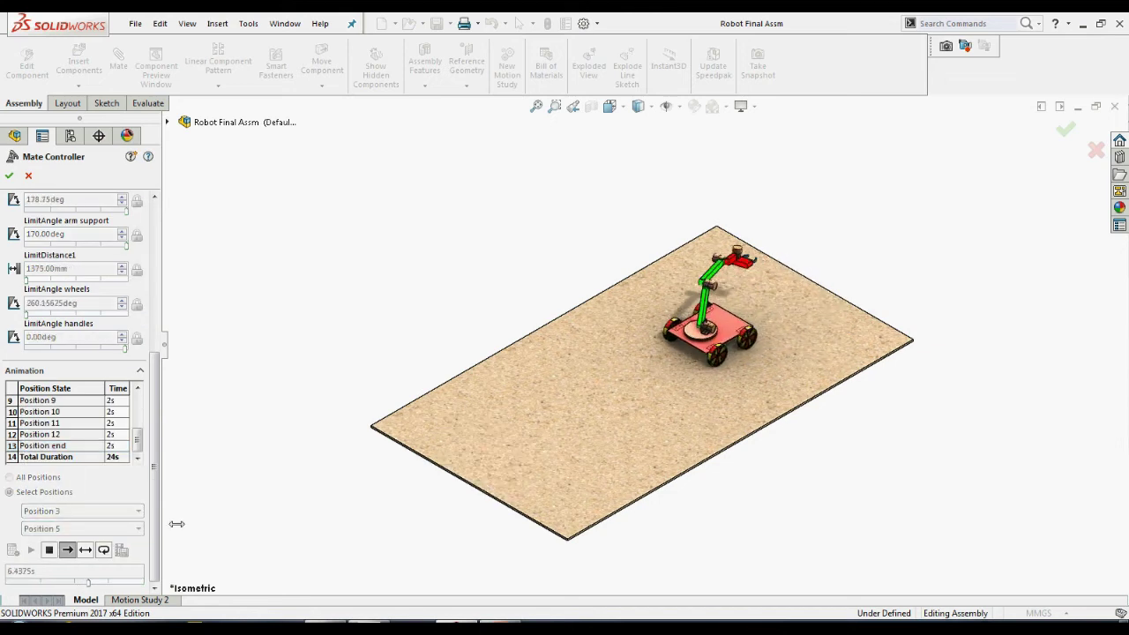
click(11, 478)
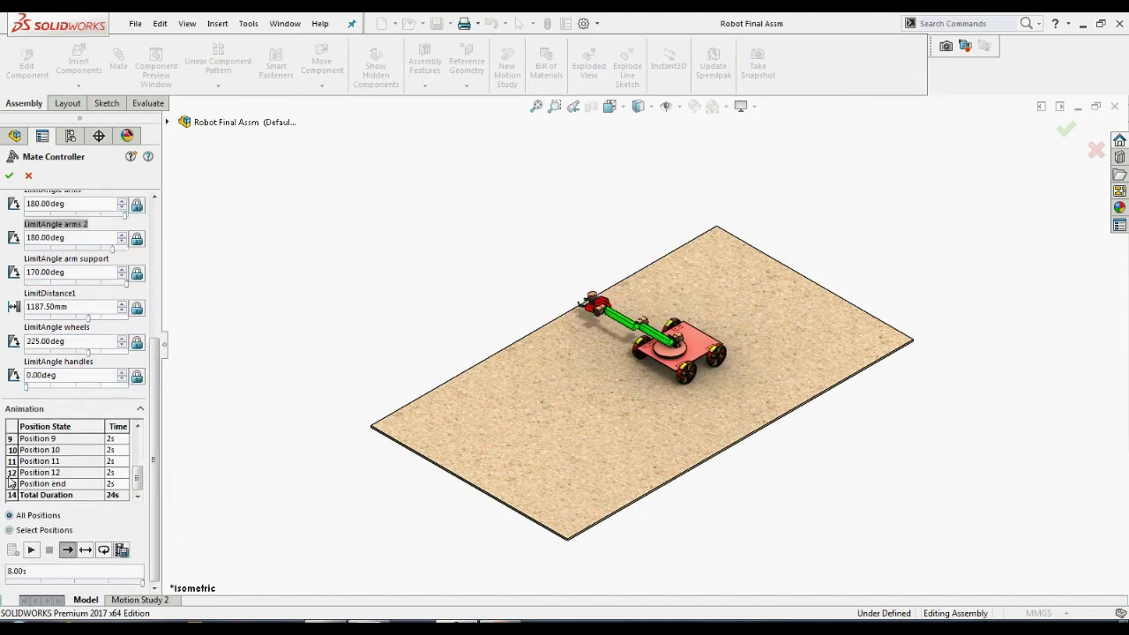
- Save the animation over Robot Final Assm.avi at quality 100 without key frames, then choose Select Positions
click(123, 551)
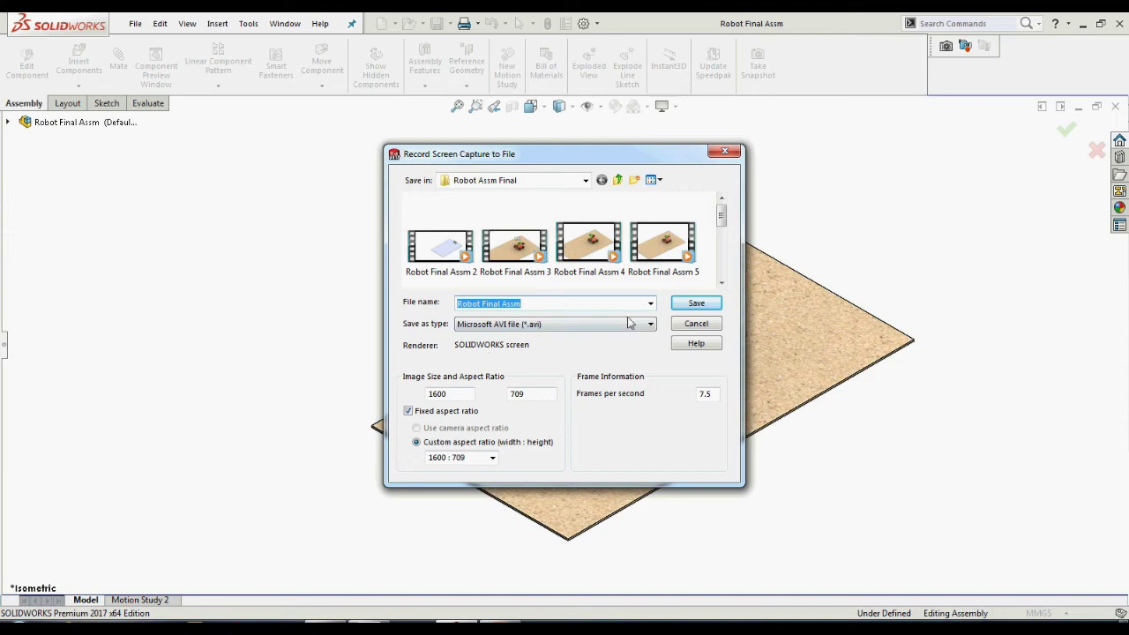
click(686, 307)
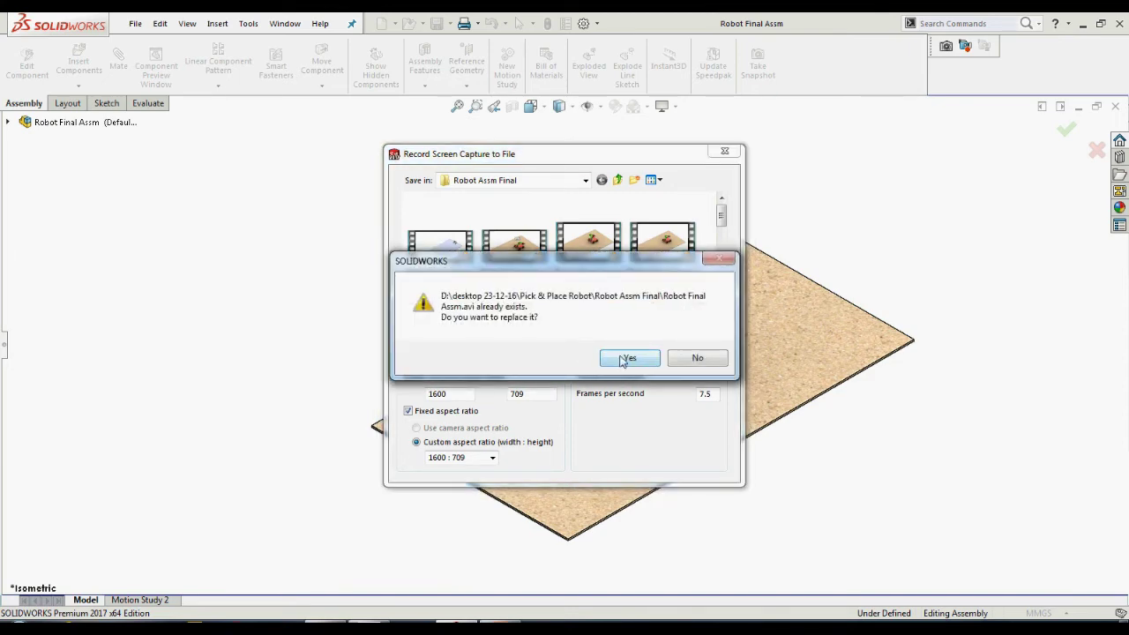
click(626, 358)
drag(562, 341, 579, 336)
click(482, 353)
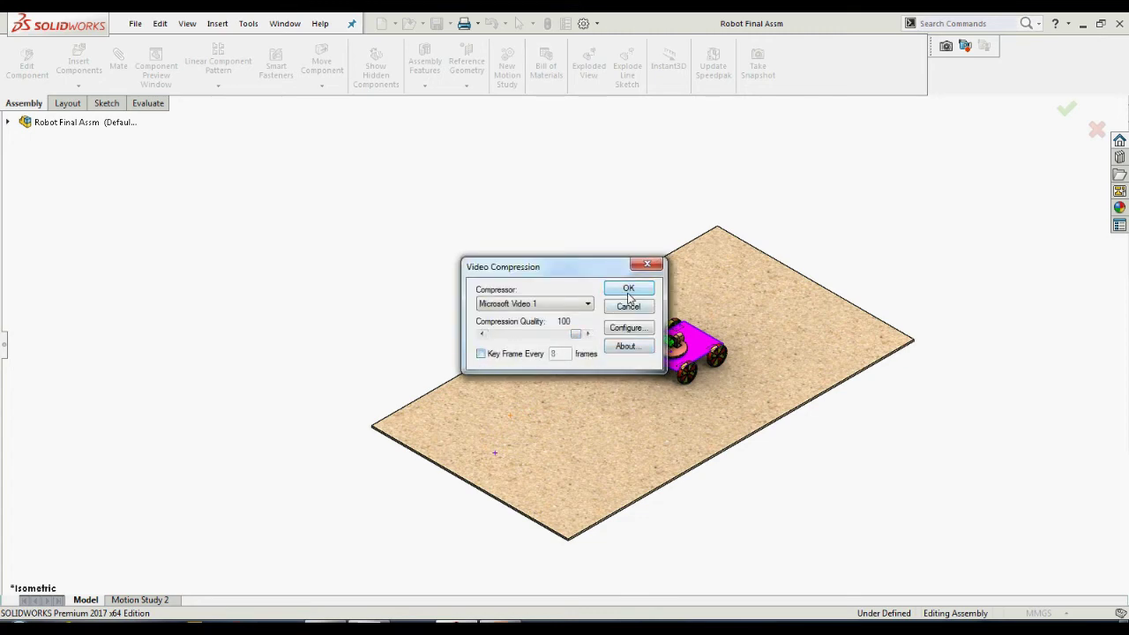
click(628, 290)
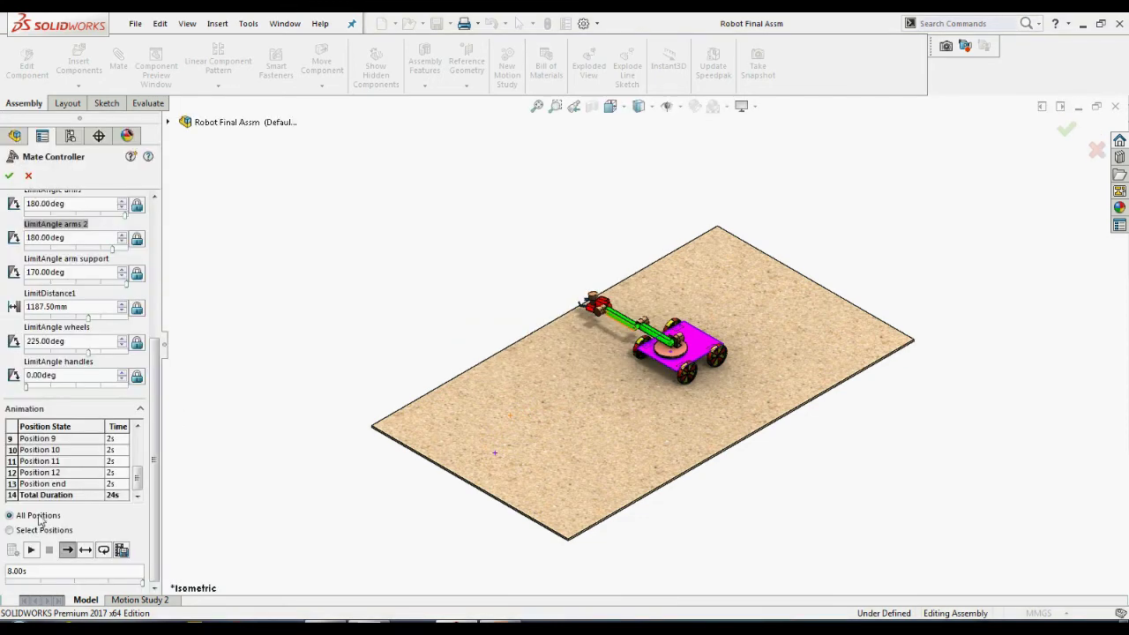
click(33, 531)
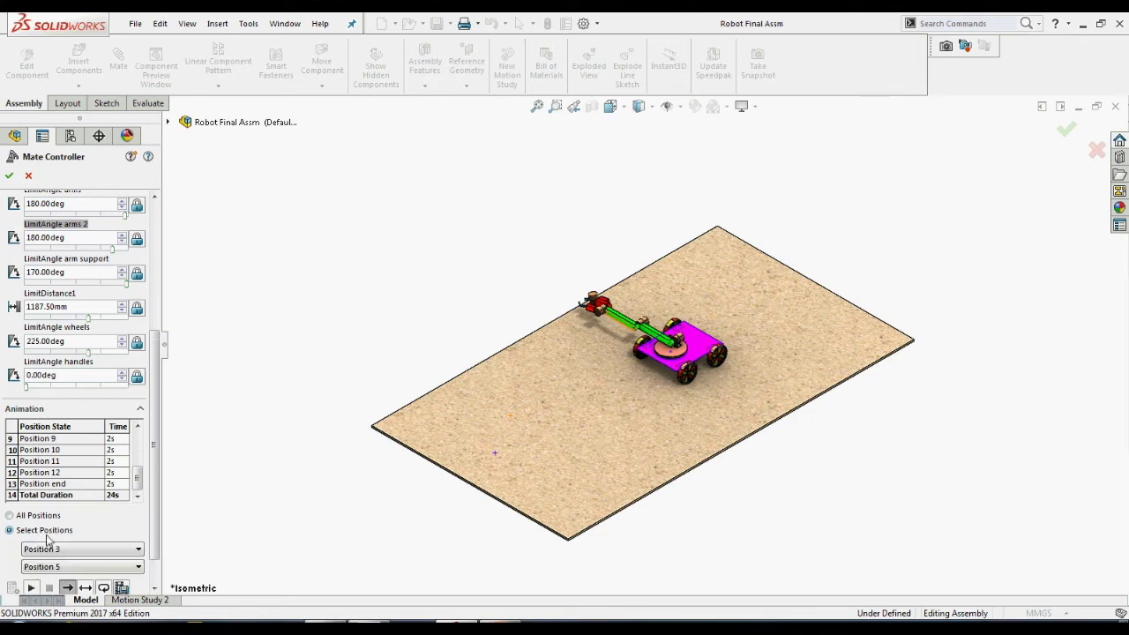
- Save the Position 3–5 recording, then open Motion Study 1 with updated starting keys, no motor added
click(121, 588)
click(695, 303)
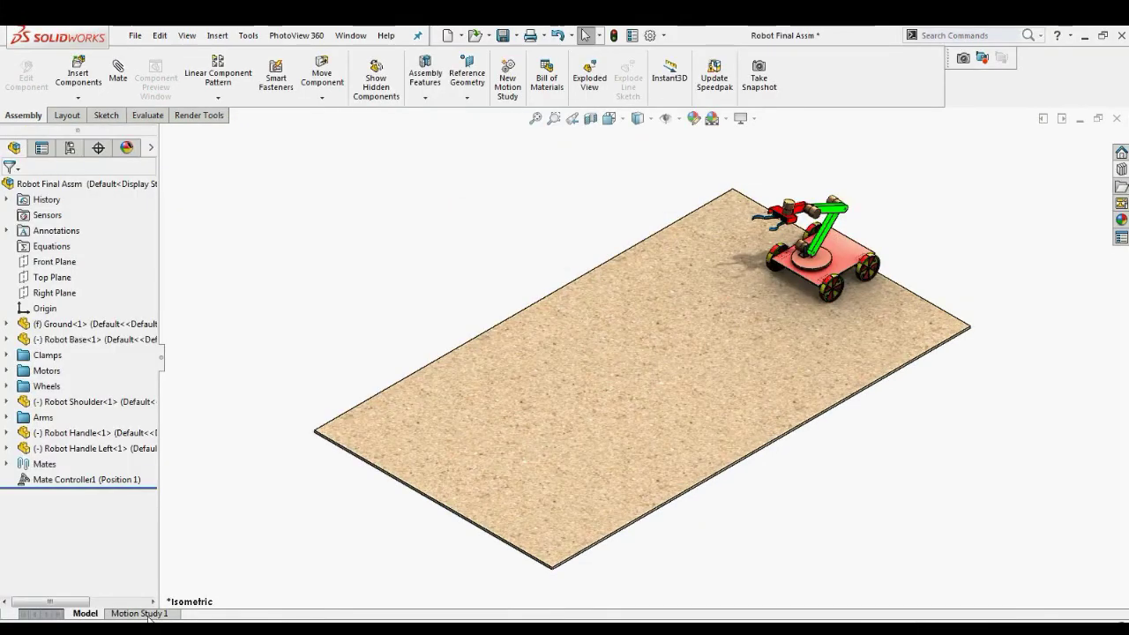
click(141, 613)
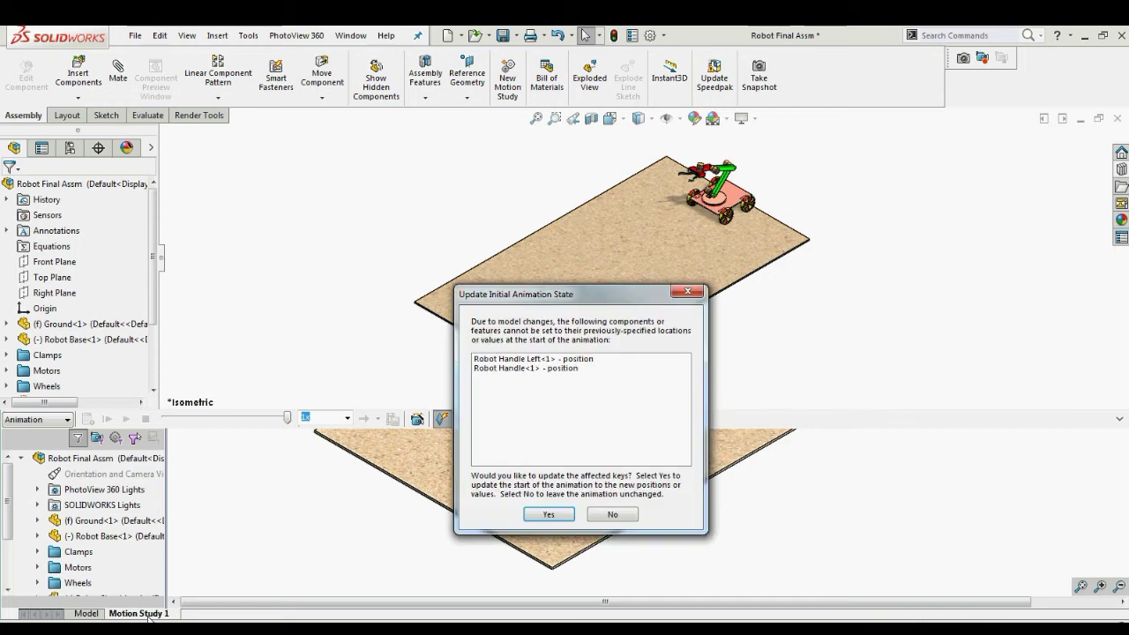
click(552, 518)
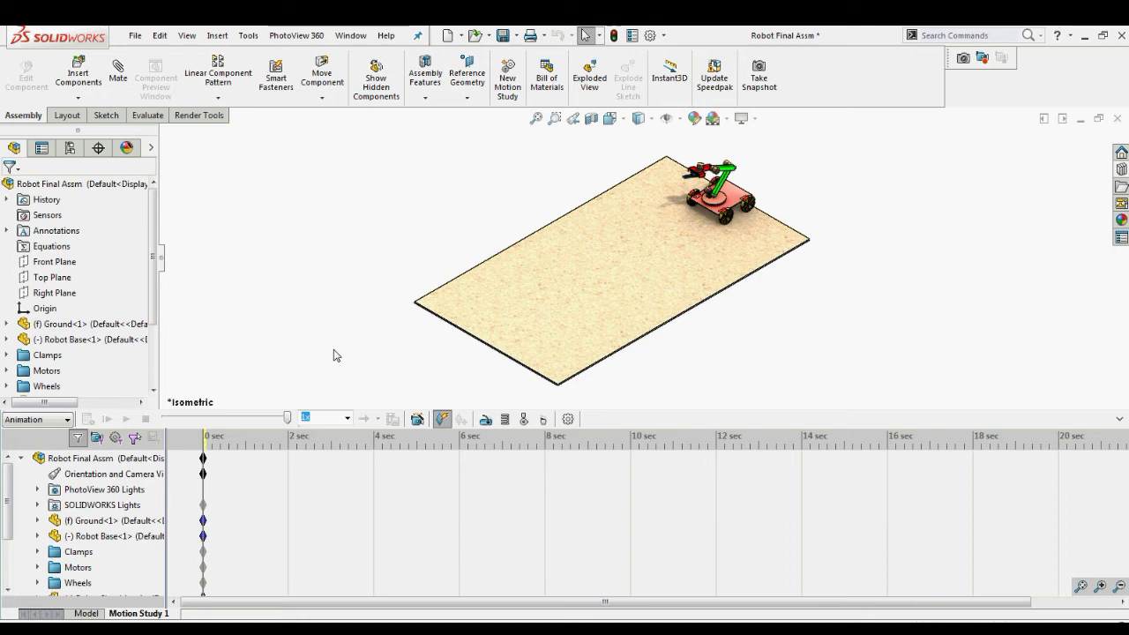
click(485, 420)
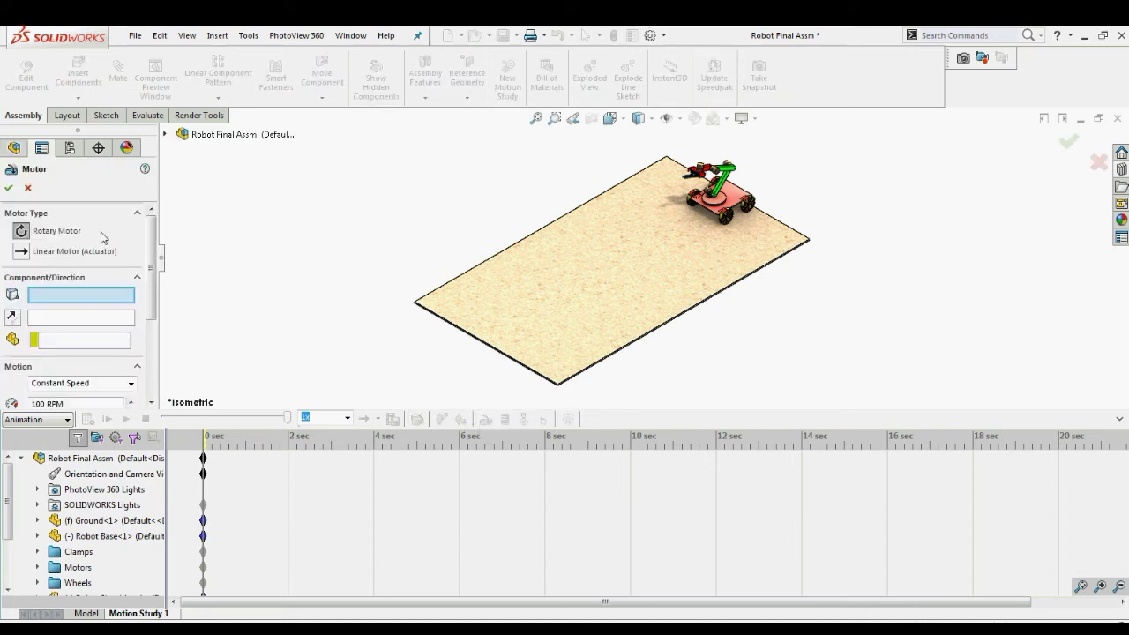
click(27, 188)
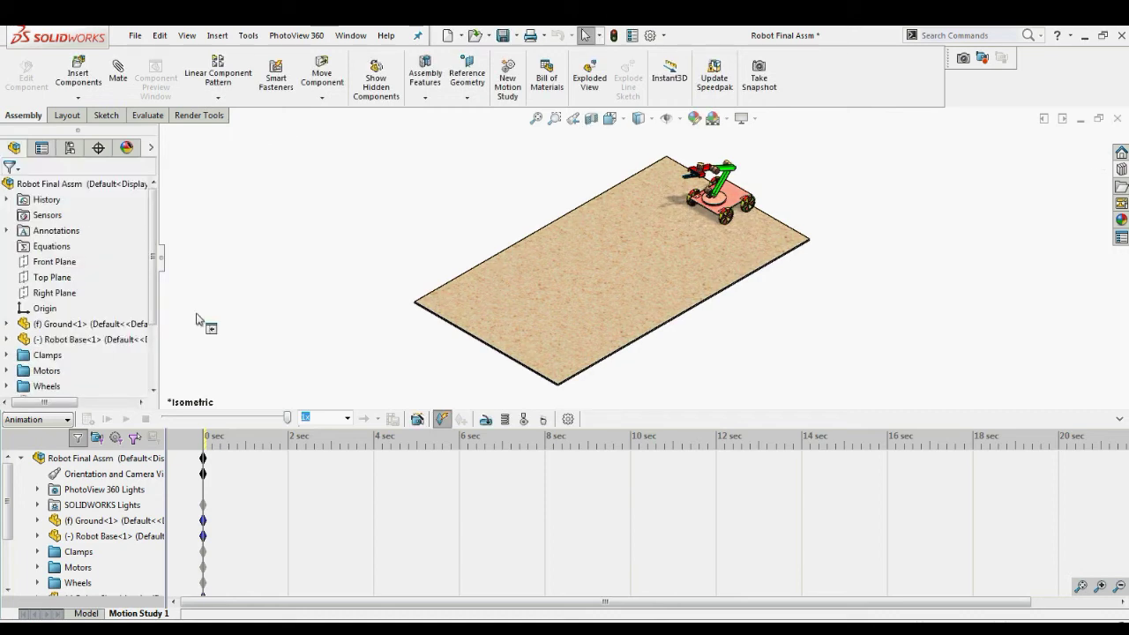
- Use the Animation Wizard to bring Mate Controller1's positions in as key points starting at 0 seconds
click(417, 420)
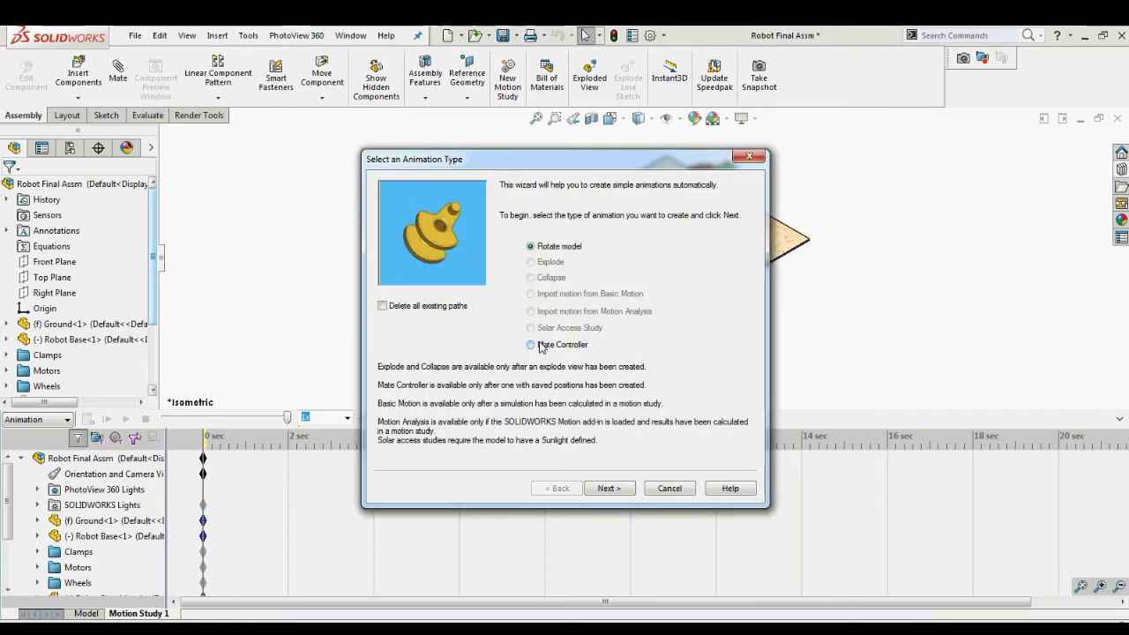
click(534, 345)
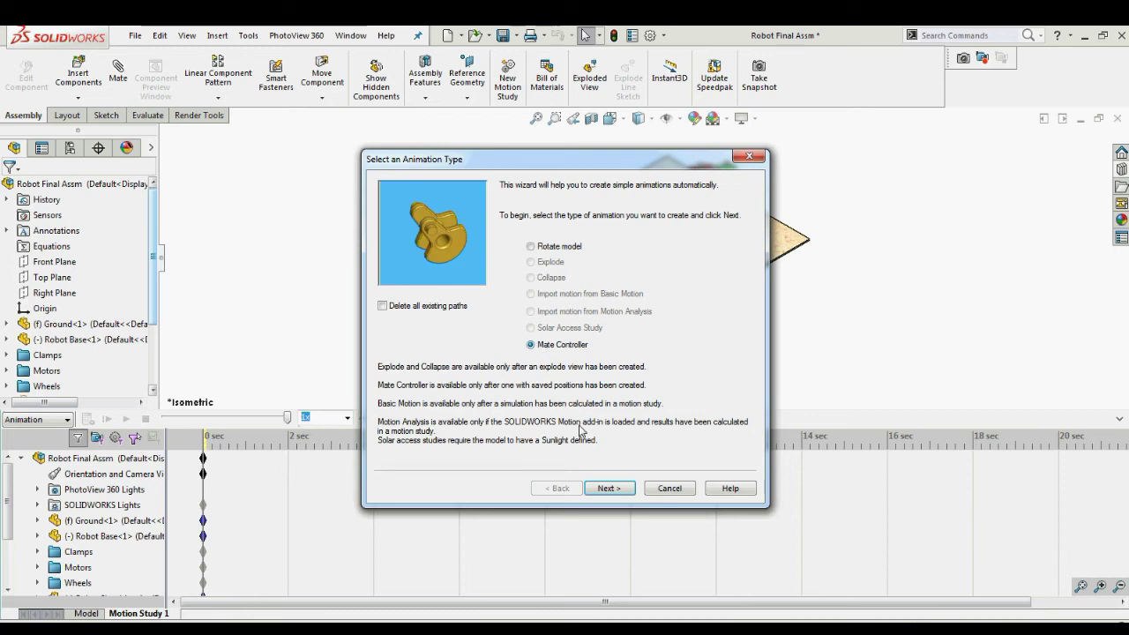
click(609, 487)
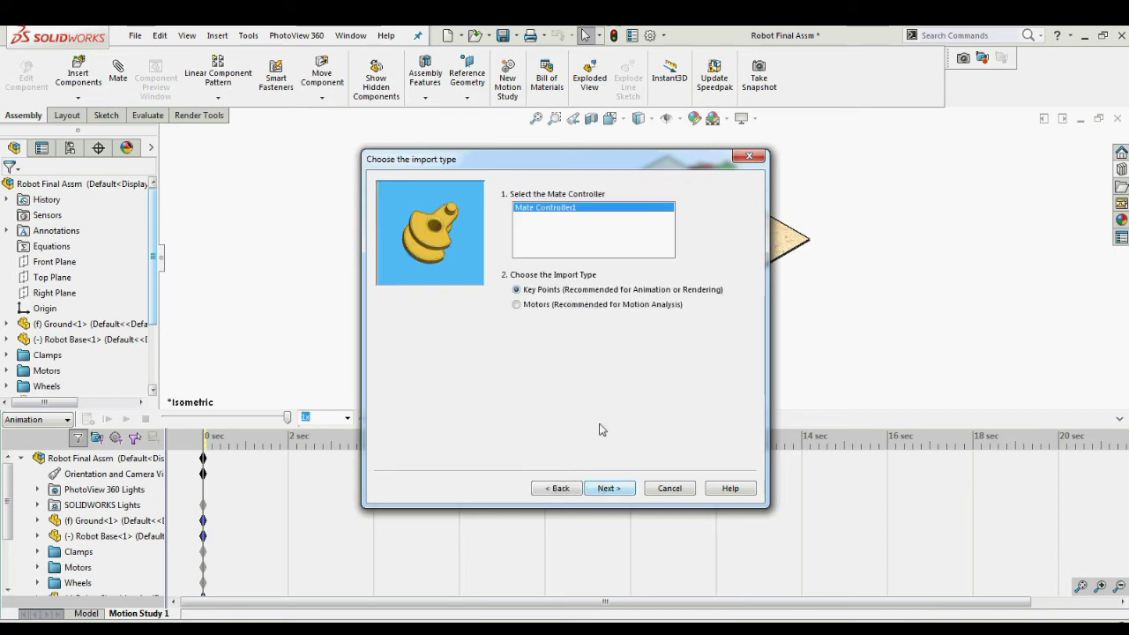
click(544, 223)
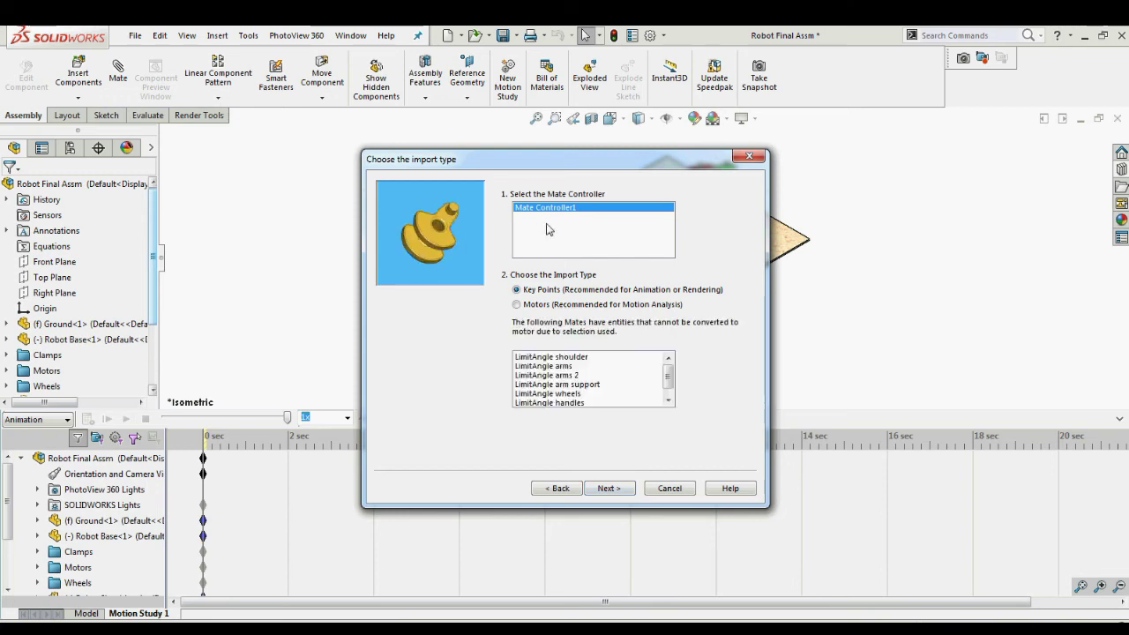
click(538, 291)
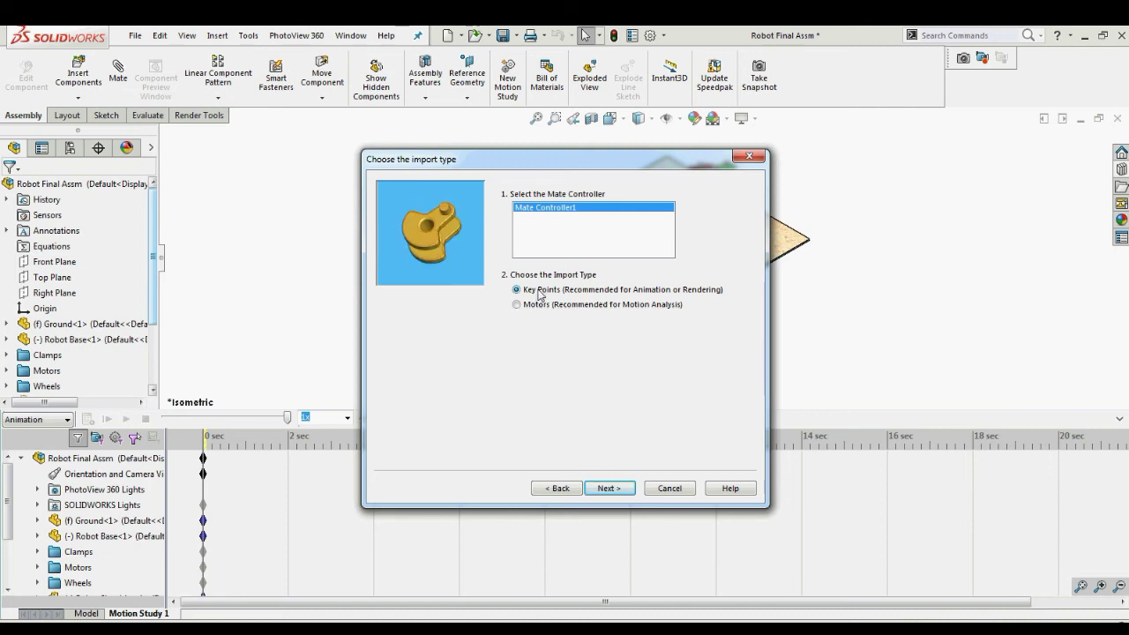
click(608, 487)
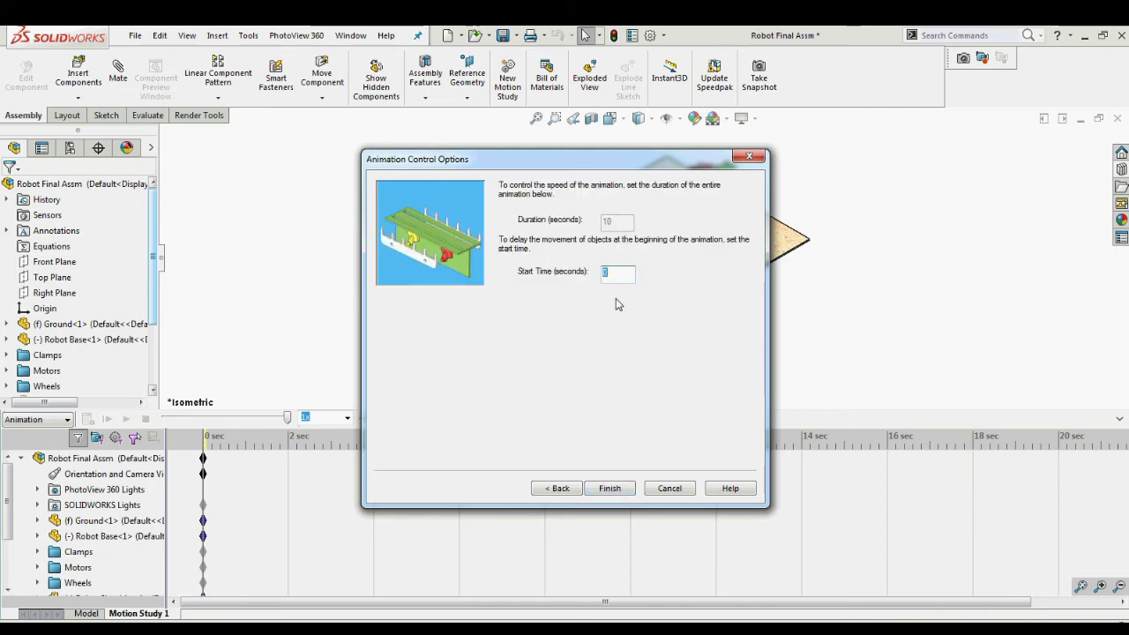
click(609, 490)
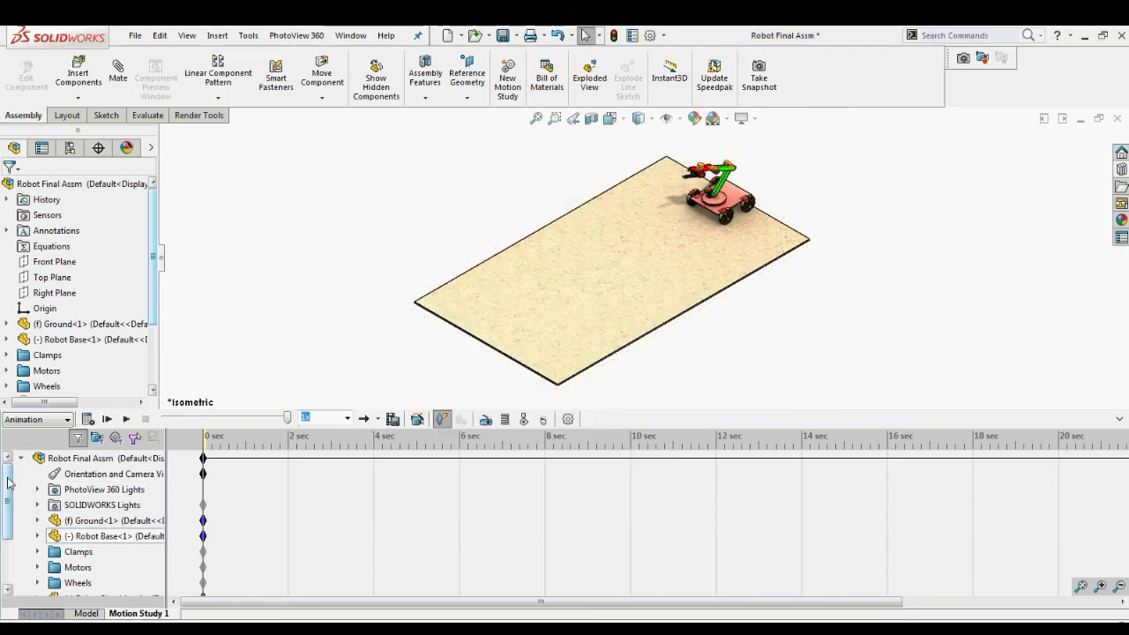
- Review the mate key points every 2 s up to 24 s, then calculate and play Motion Study 1
scroll(9, 511, down, 5)
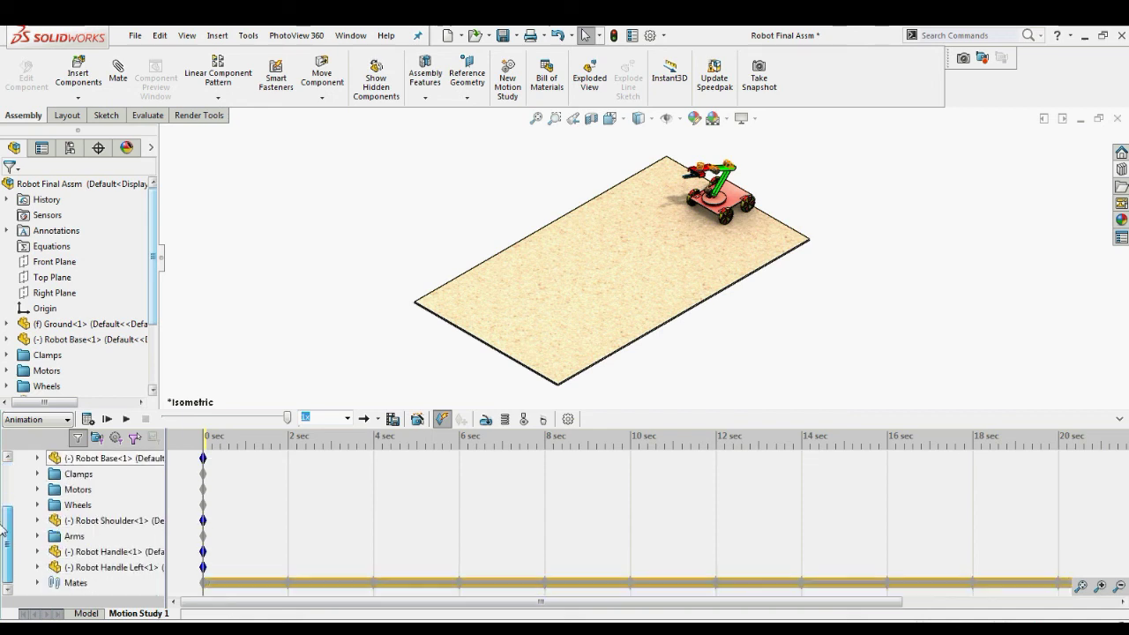
scroll(7, 586, down, 6)
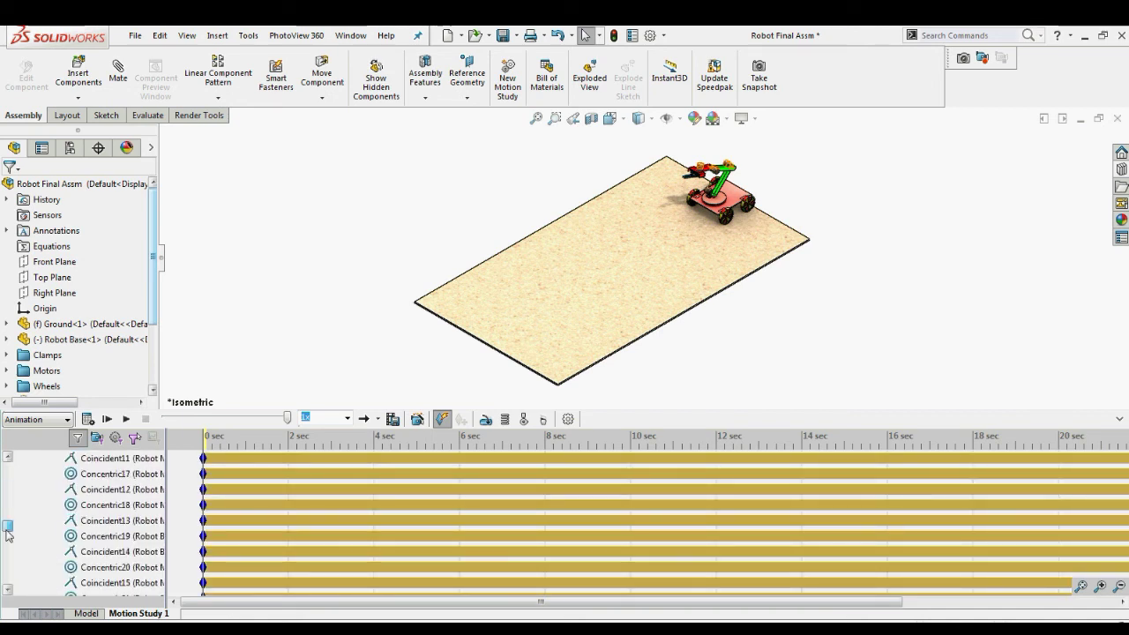
scroll(7, 586, up, 3)
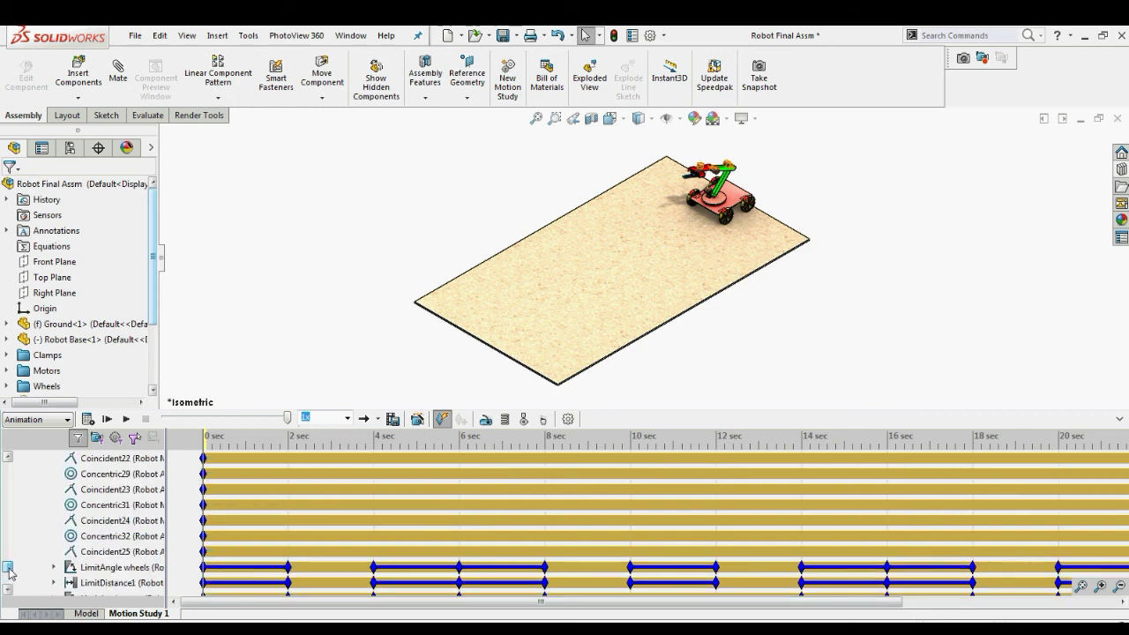
drag(240, 602, 367, 608)
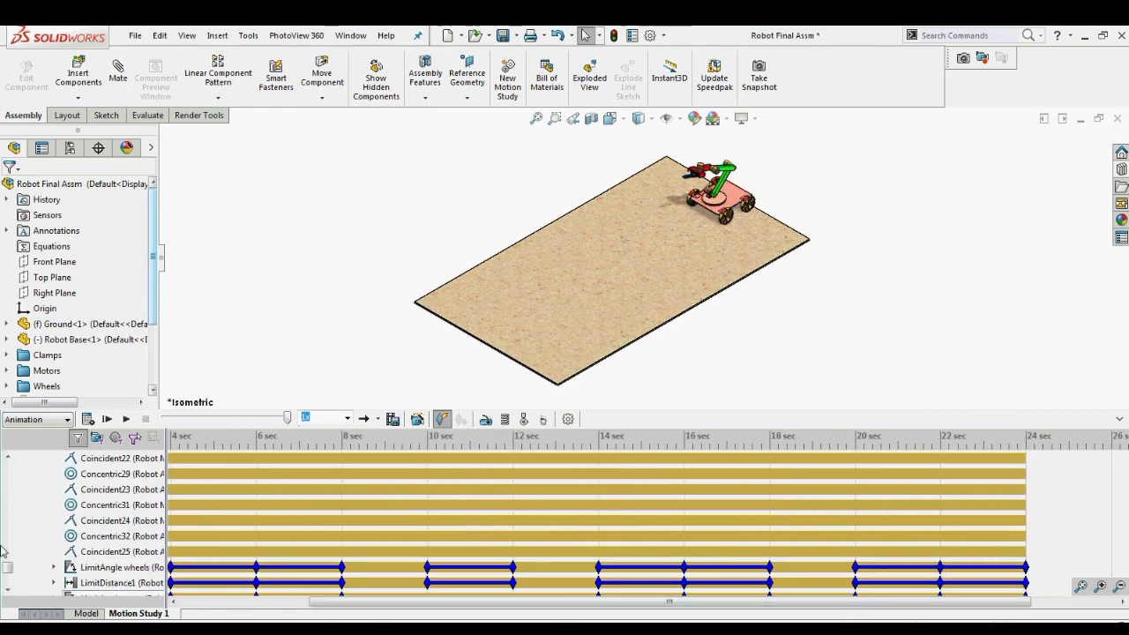
scroll(7, 578, down, 2)
scroll(7, 578, up, 10)
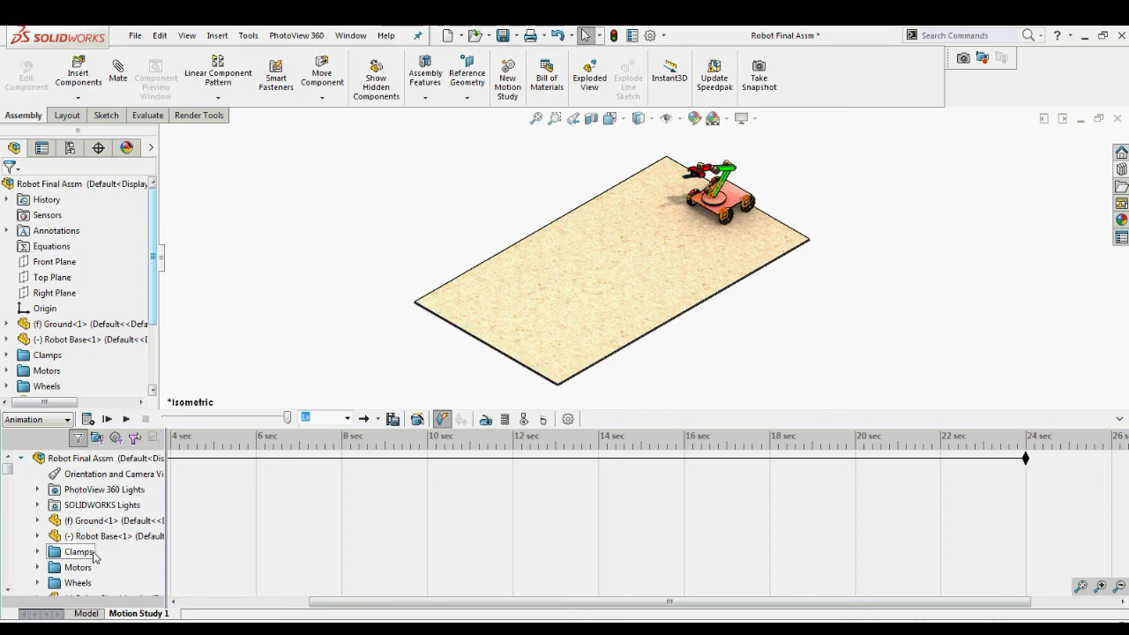
click(87, 420)
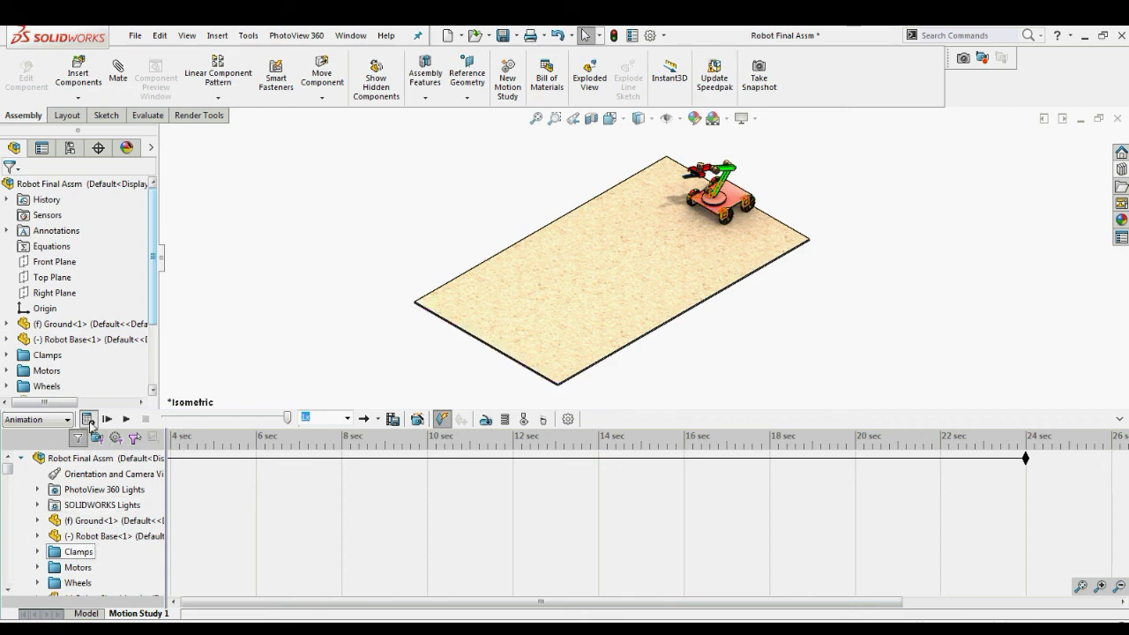